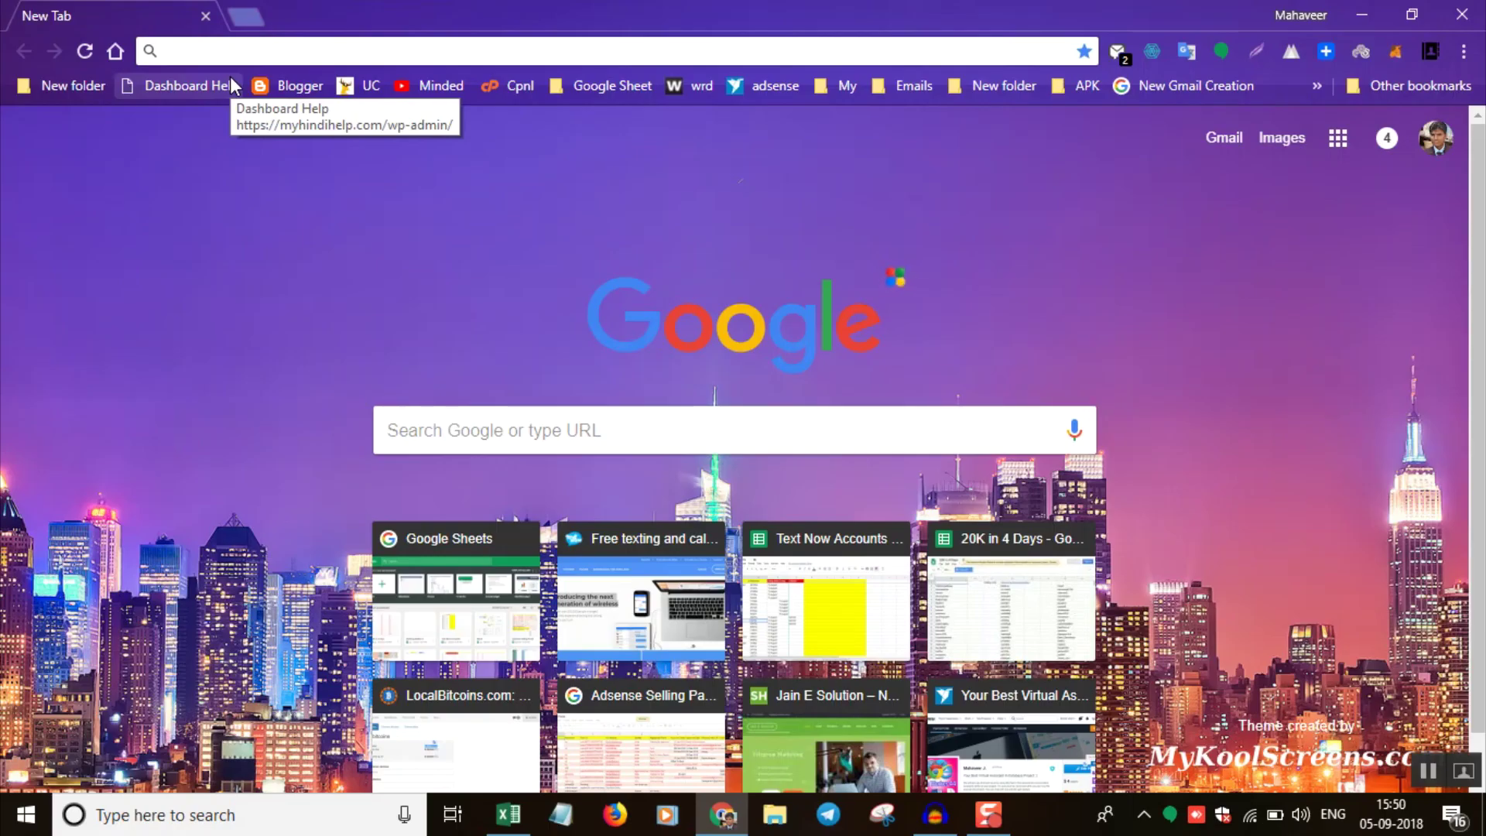
# - Search Google for 'google do', open the Google Docs about page, and select part of its address
pyautogui.write('google do')
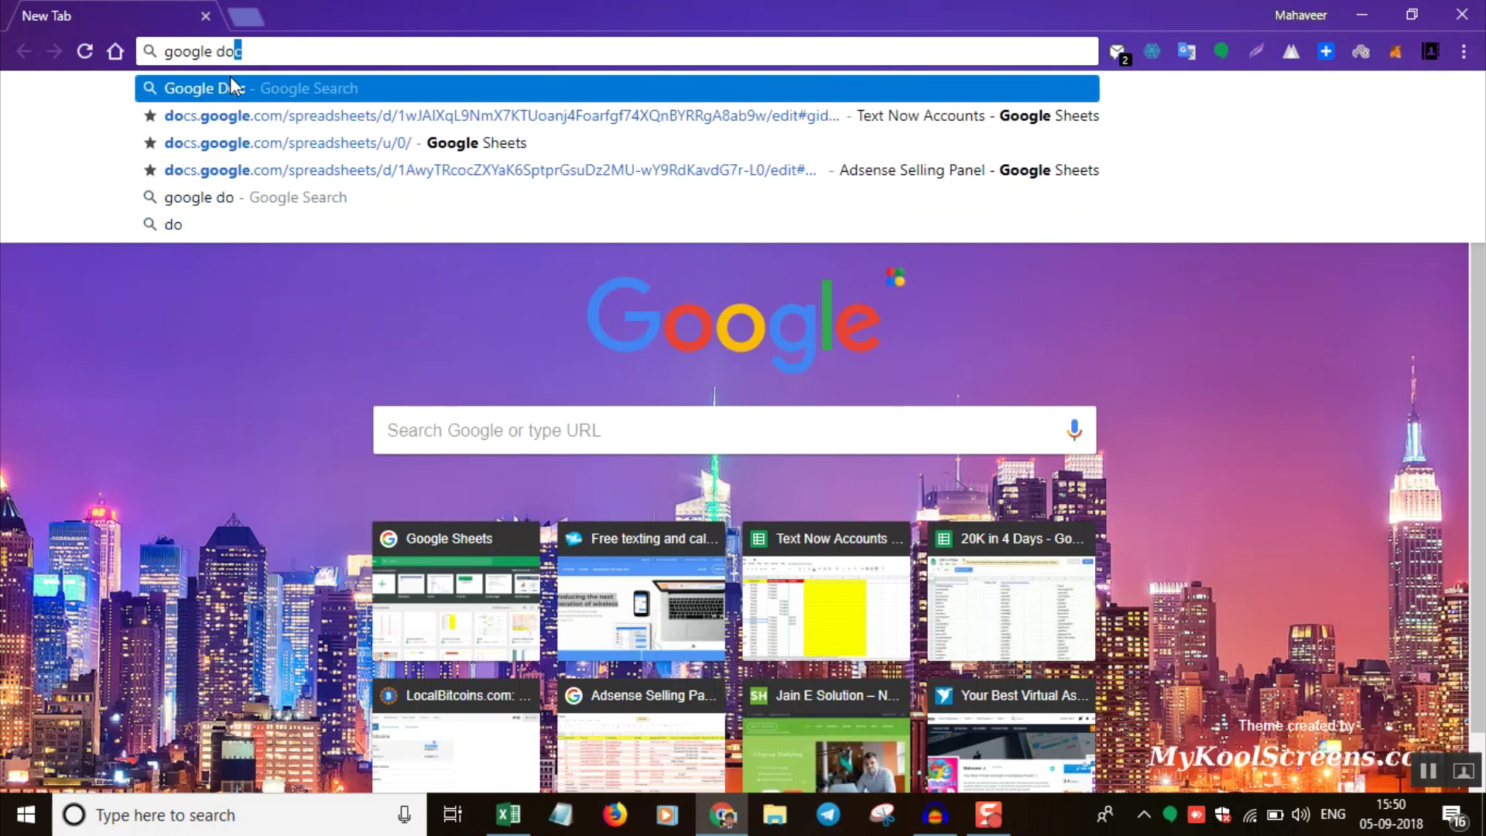
pyautogui.press('Return')
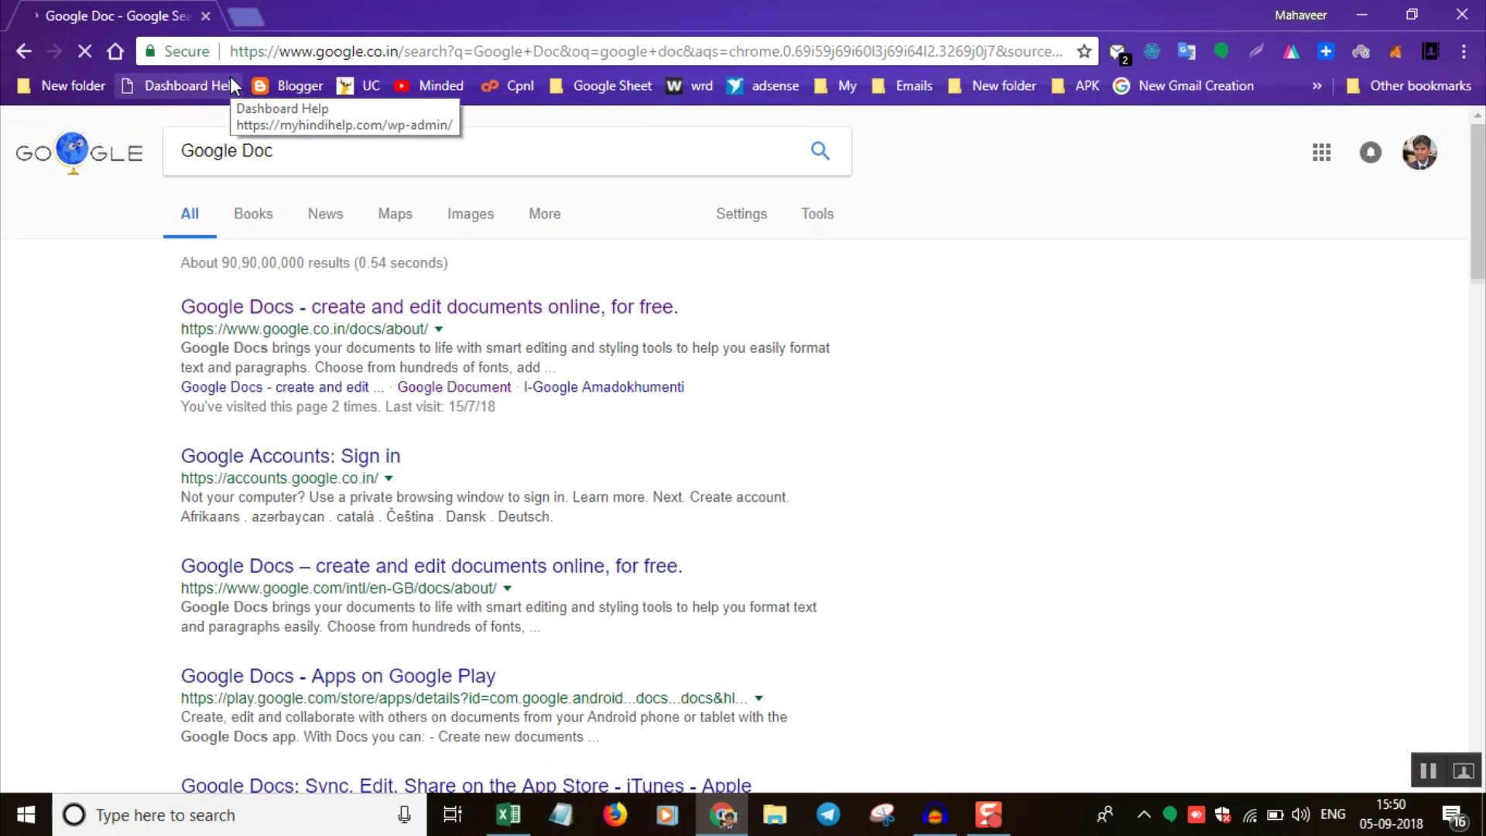
pyautogui.click(564, 321)
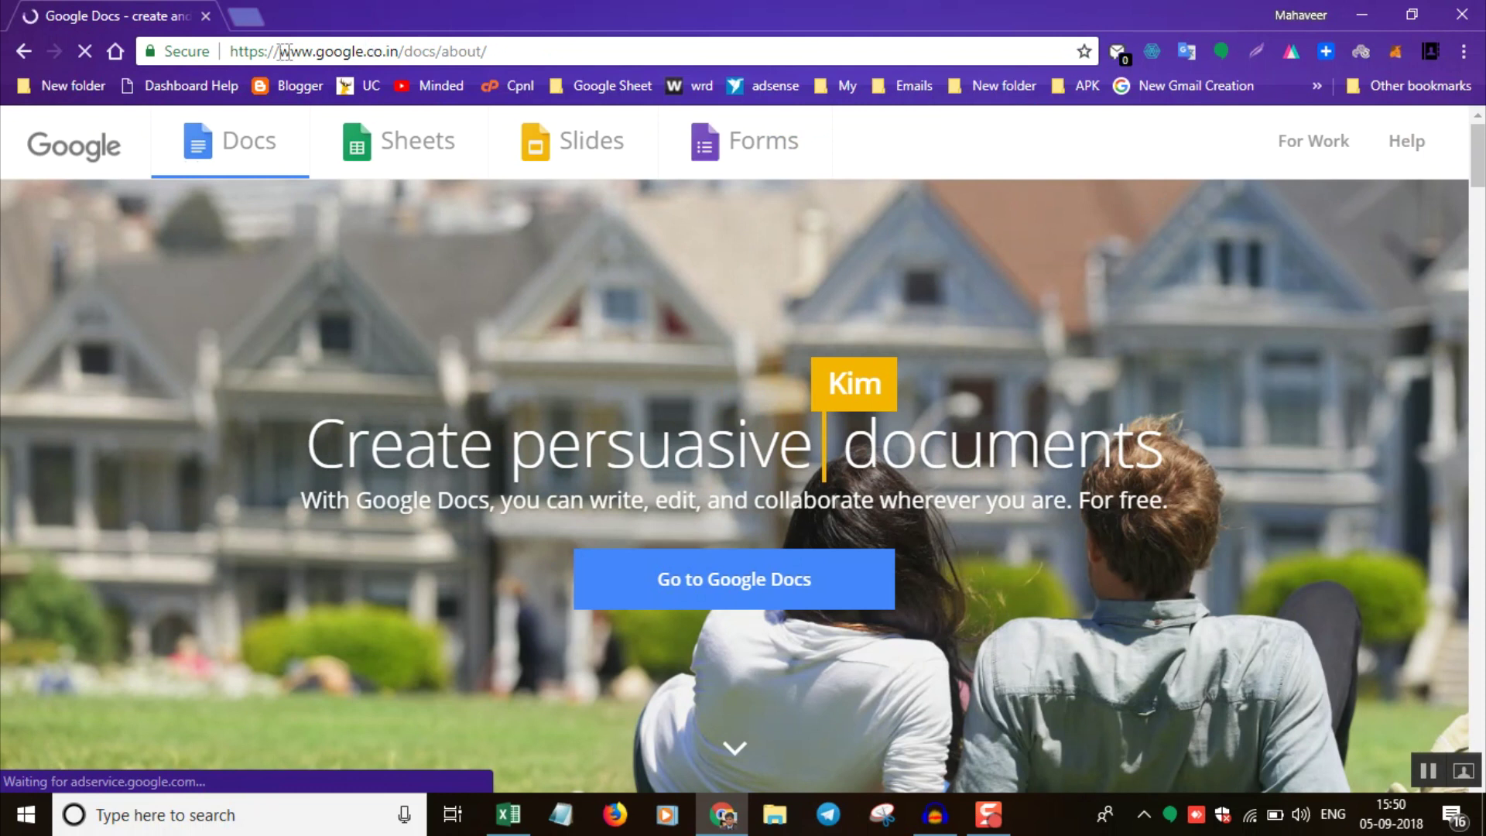
pyautogui.doubleClick(341, 51)
pyautogui.hotkey('shift', 'End')
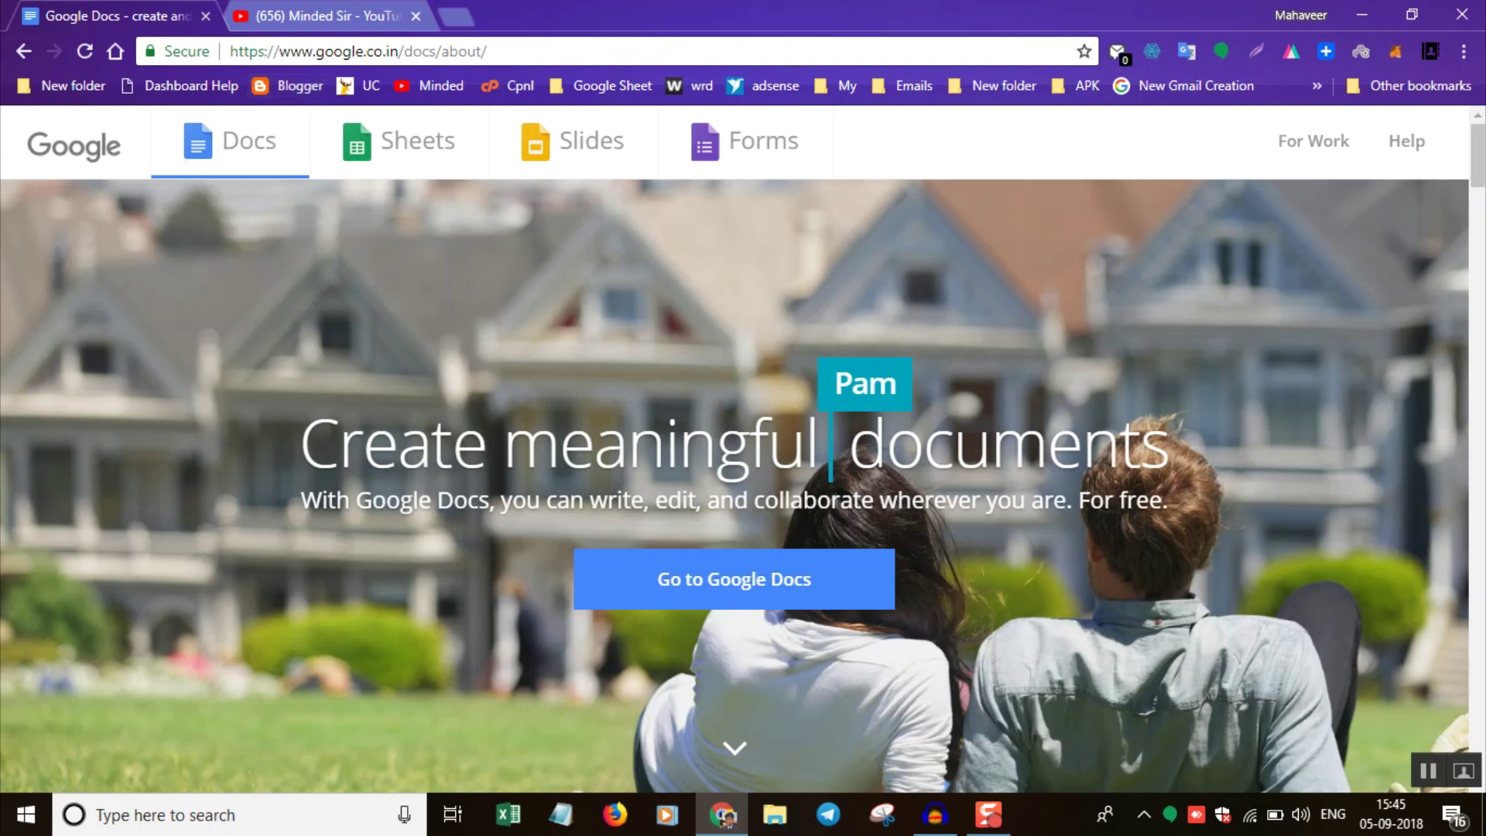
# - From the Google Docs home, create a new document from the Serif resume template and look through it
pyautogui.click(772, 590)
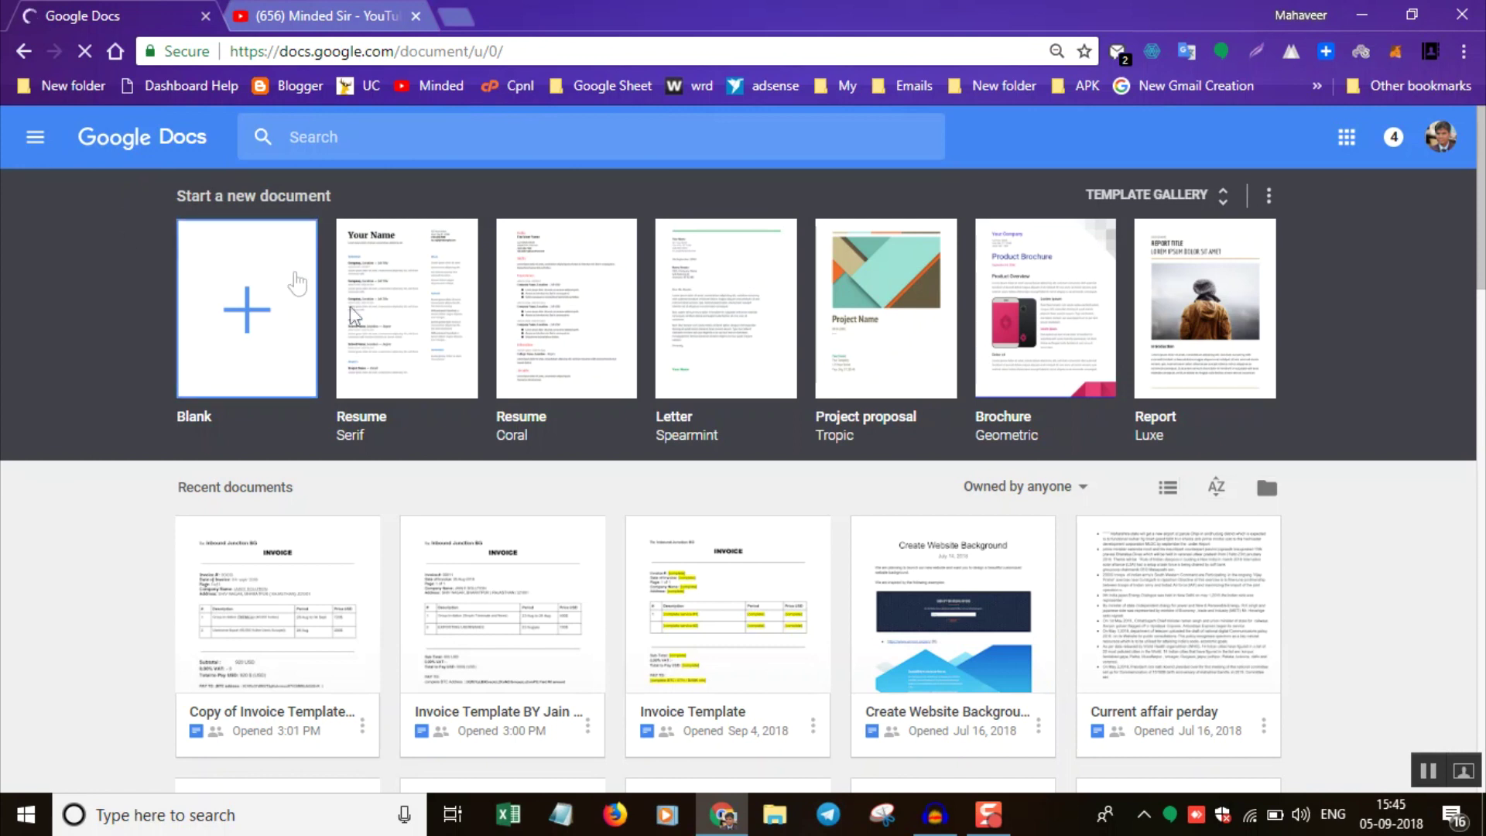
pyautogui.click(418, 288)
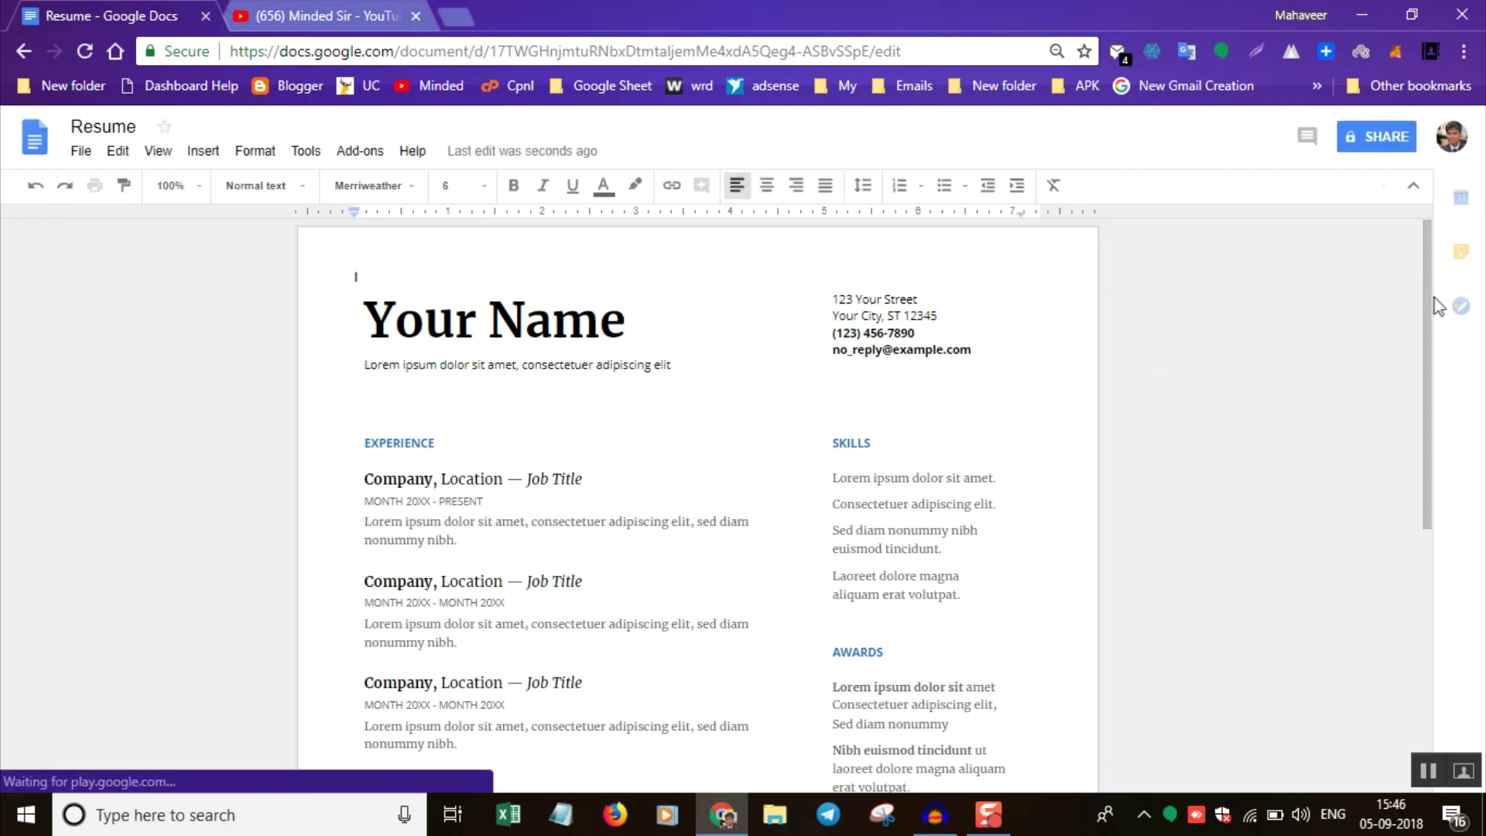
pyautogui.scroll(-5, 1416, 464)
pyautogui.scroll(5, 709, 427)
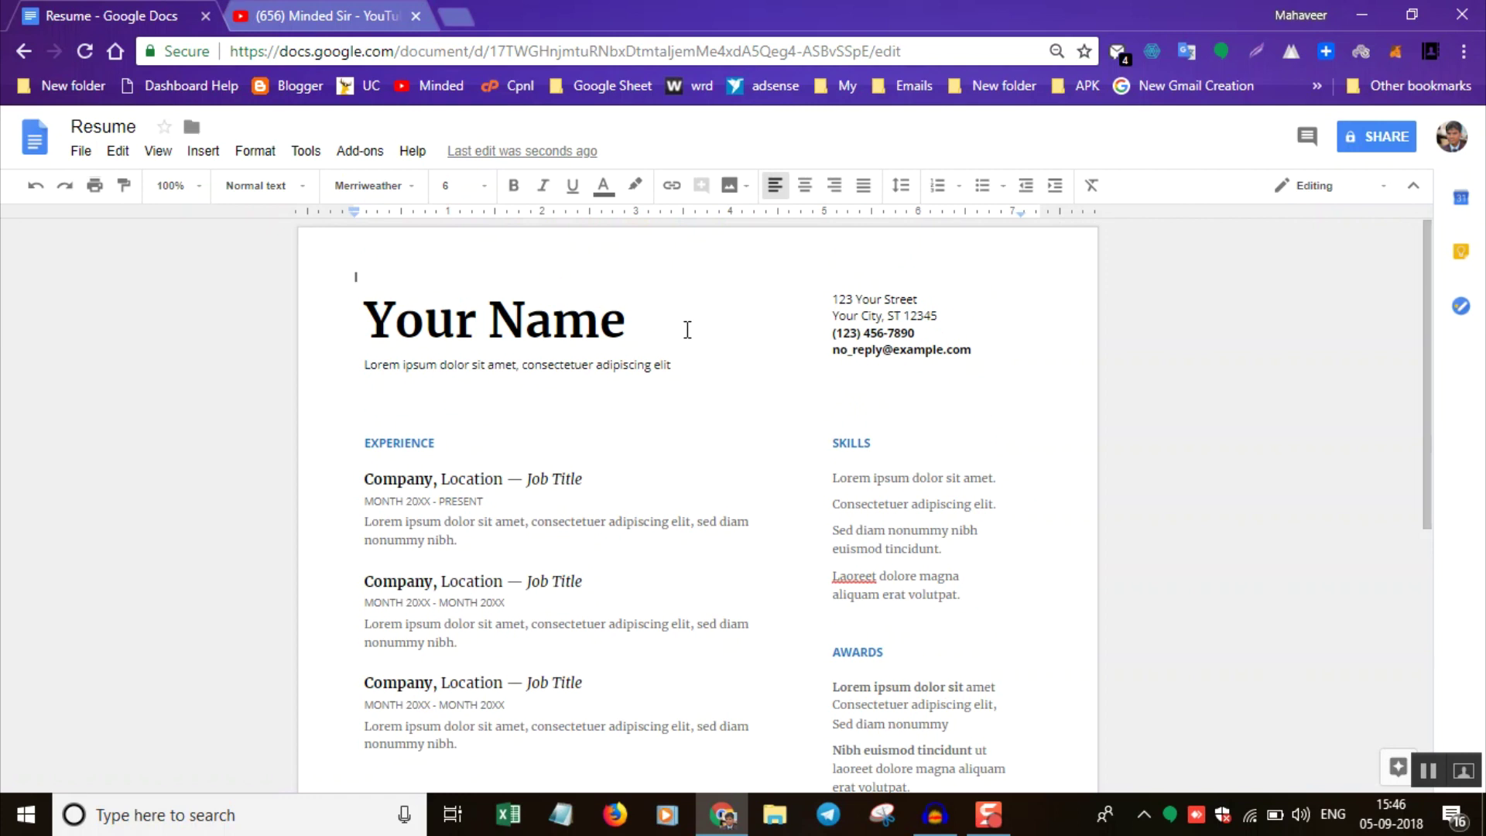
pyautogui.scroll(-4, 686, 326)
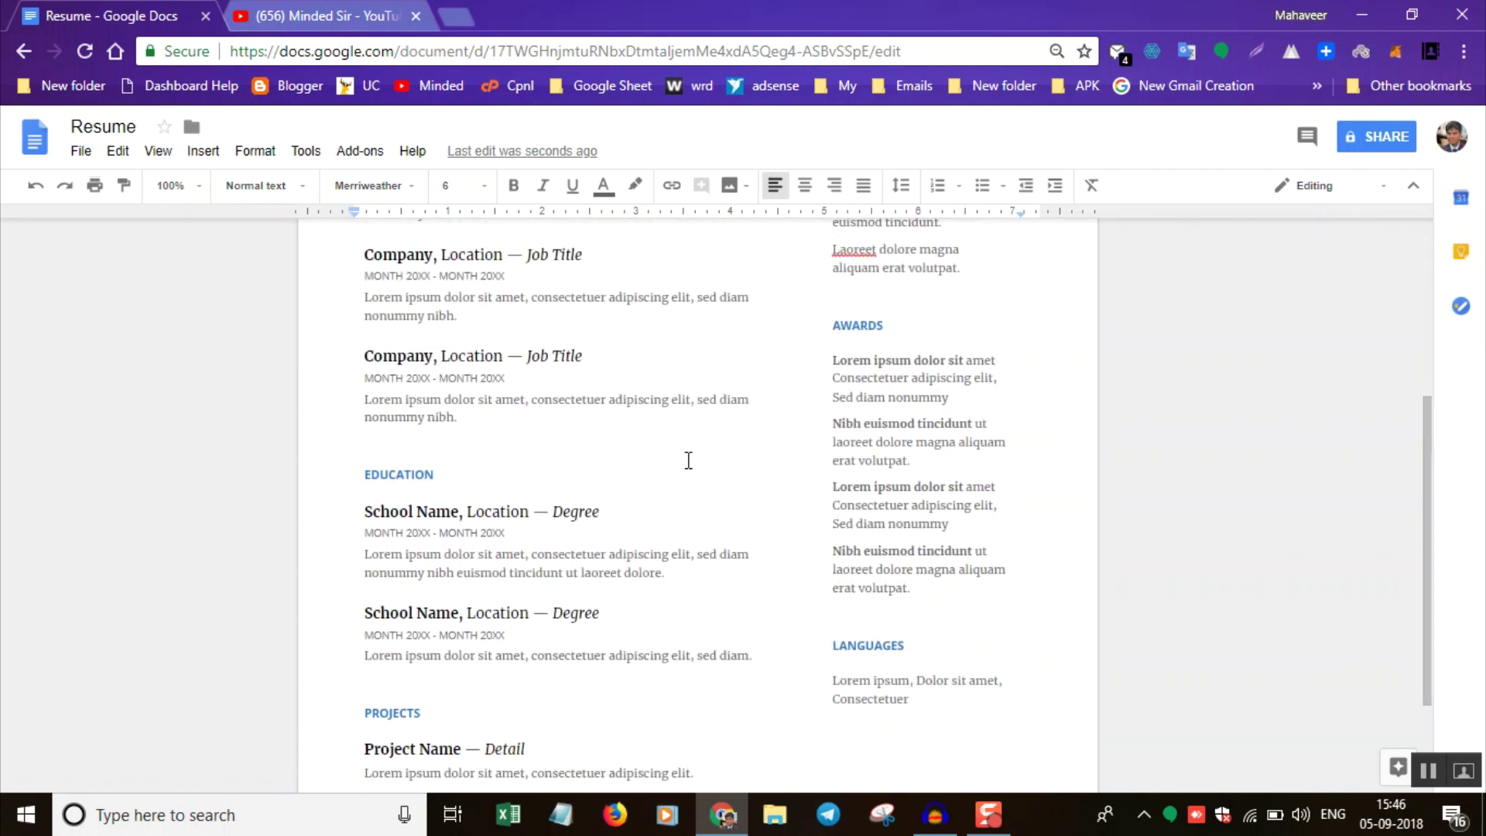
pyautogui.scroll(4, 688, 461)
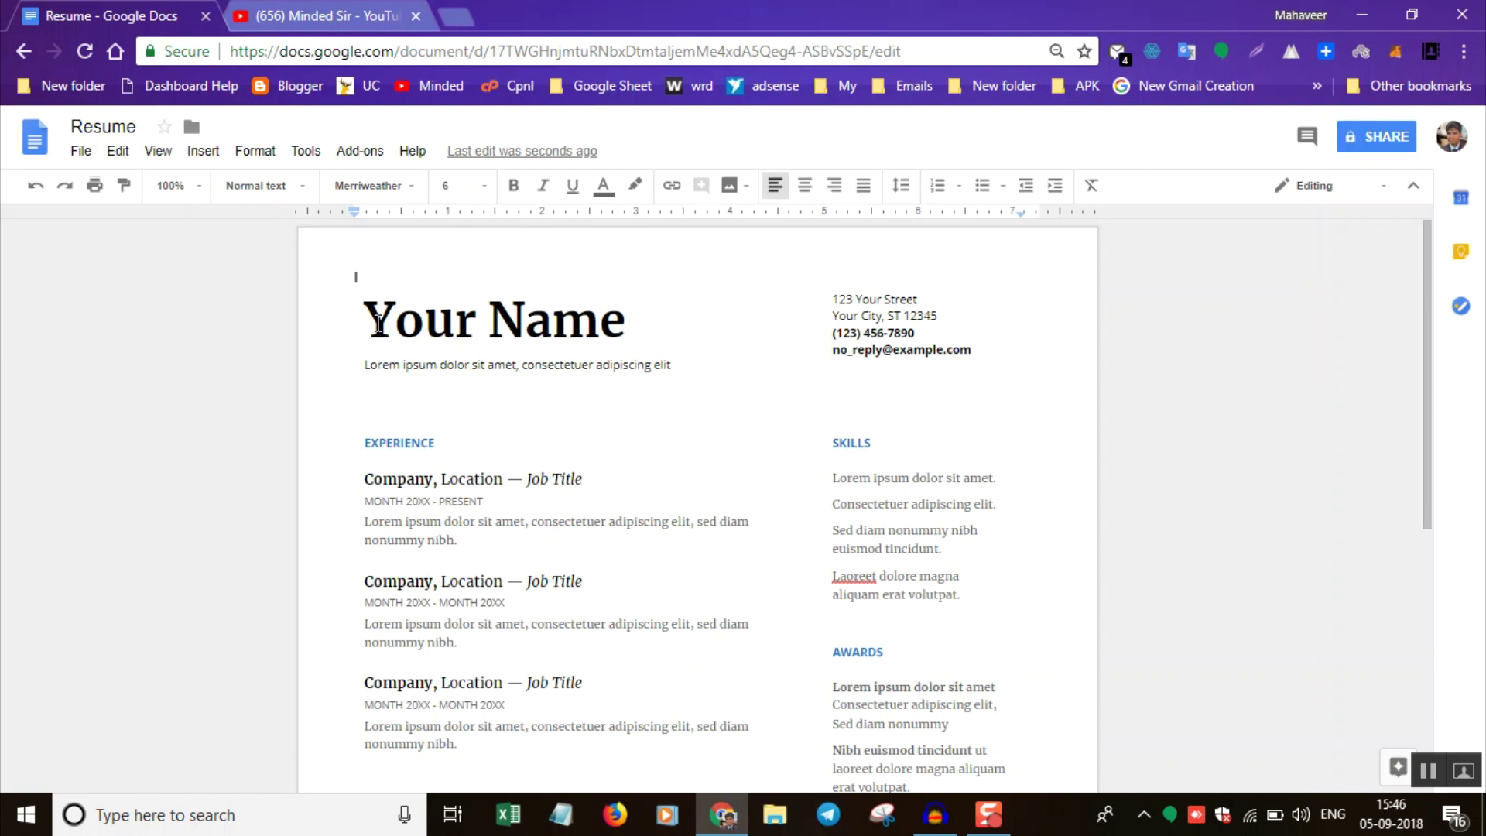
# - Select the 'Your Name' heading, review the resume, and return to the Docs home
pyautogui.moveTo(377, 323); pyautogui.dragTo(771, 346)
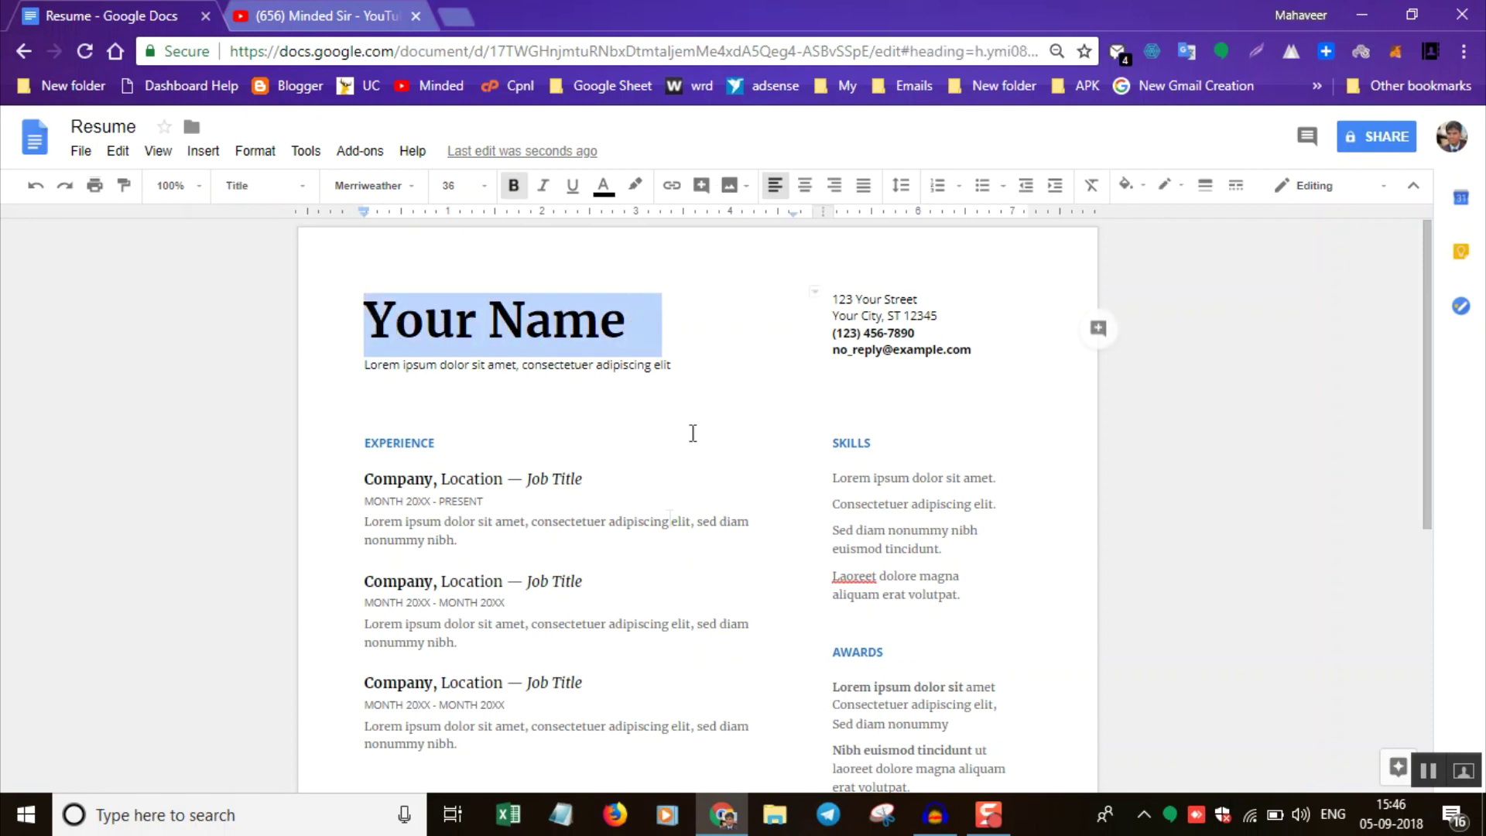
pyautogui.scroll(-4, 692, 433)
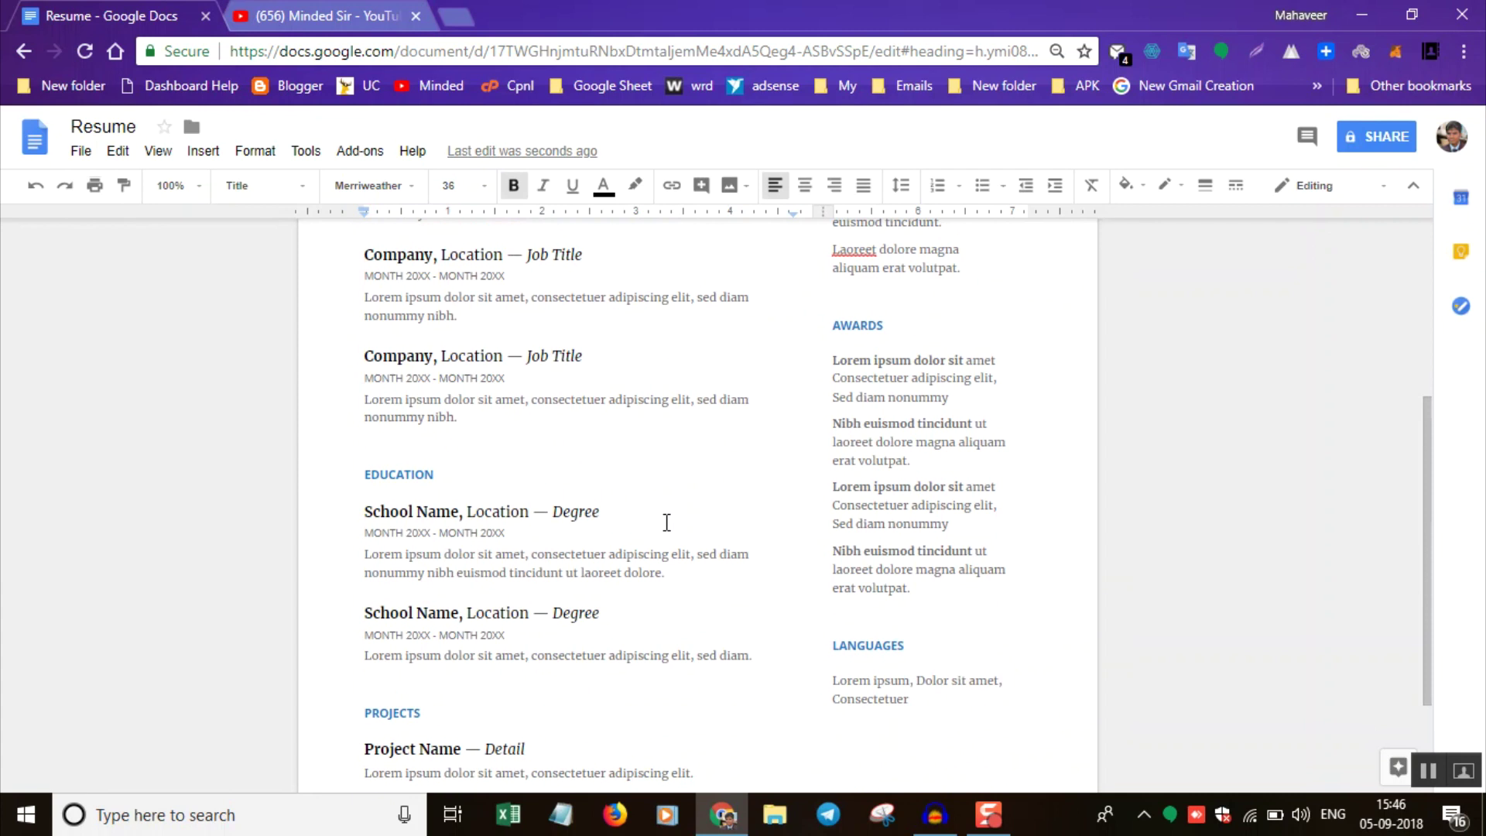
pyautogui.scroll(-2, 666, 522)
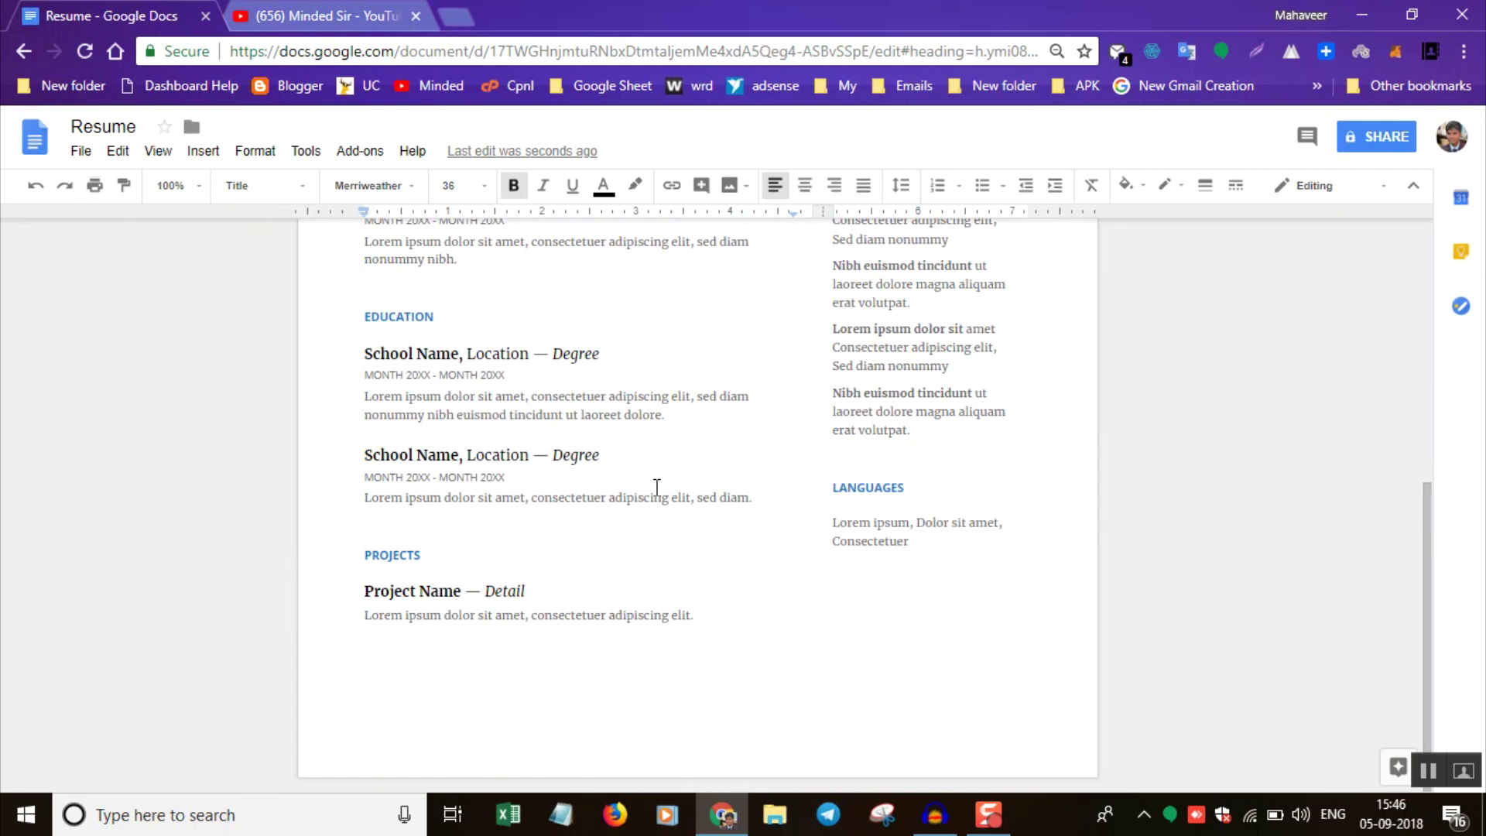
pyautogui.scroll(6, 656, 486)
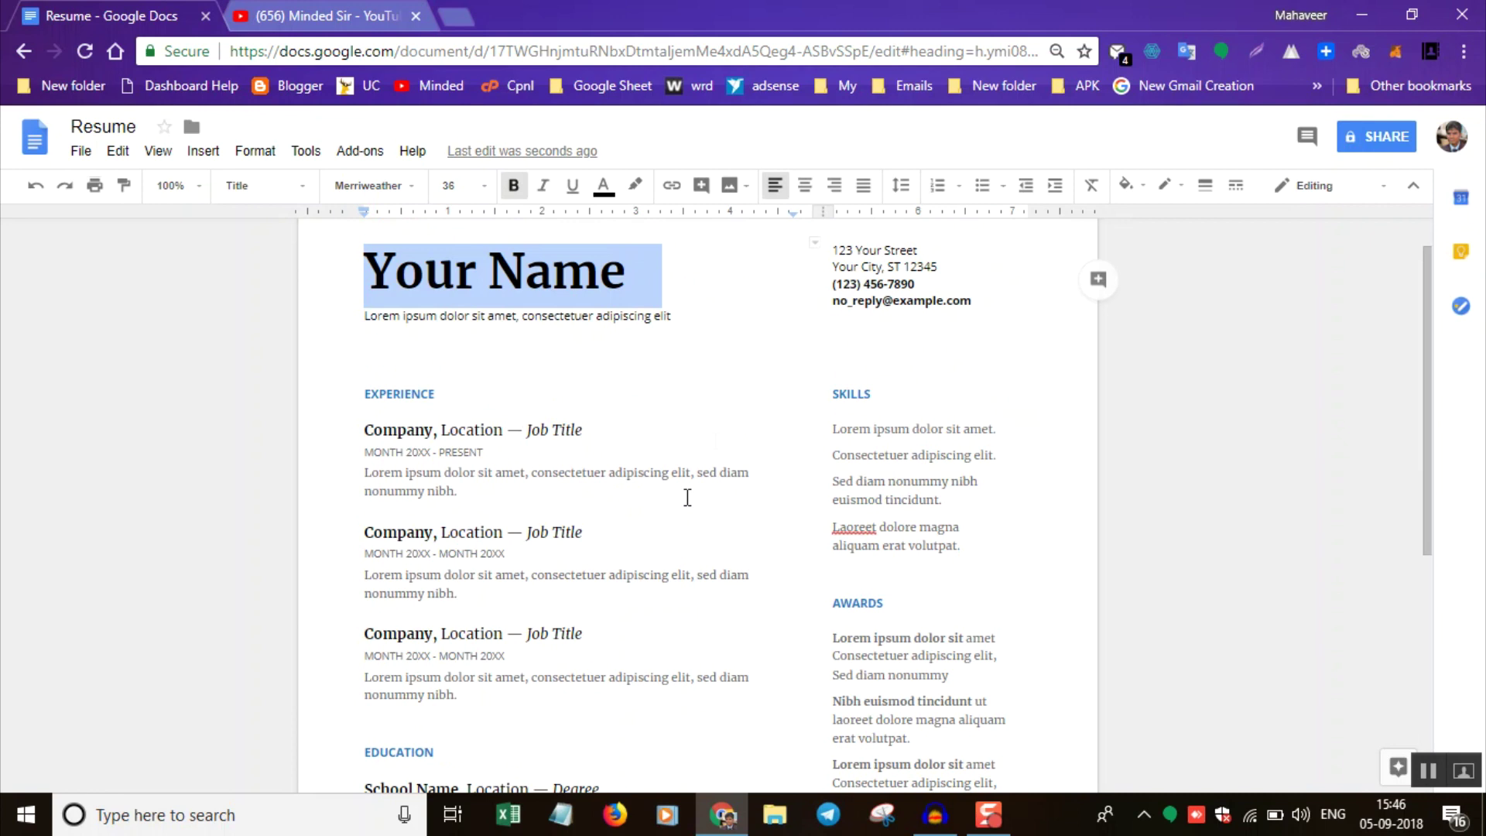
pyautogui.click(39, 140)
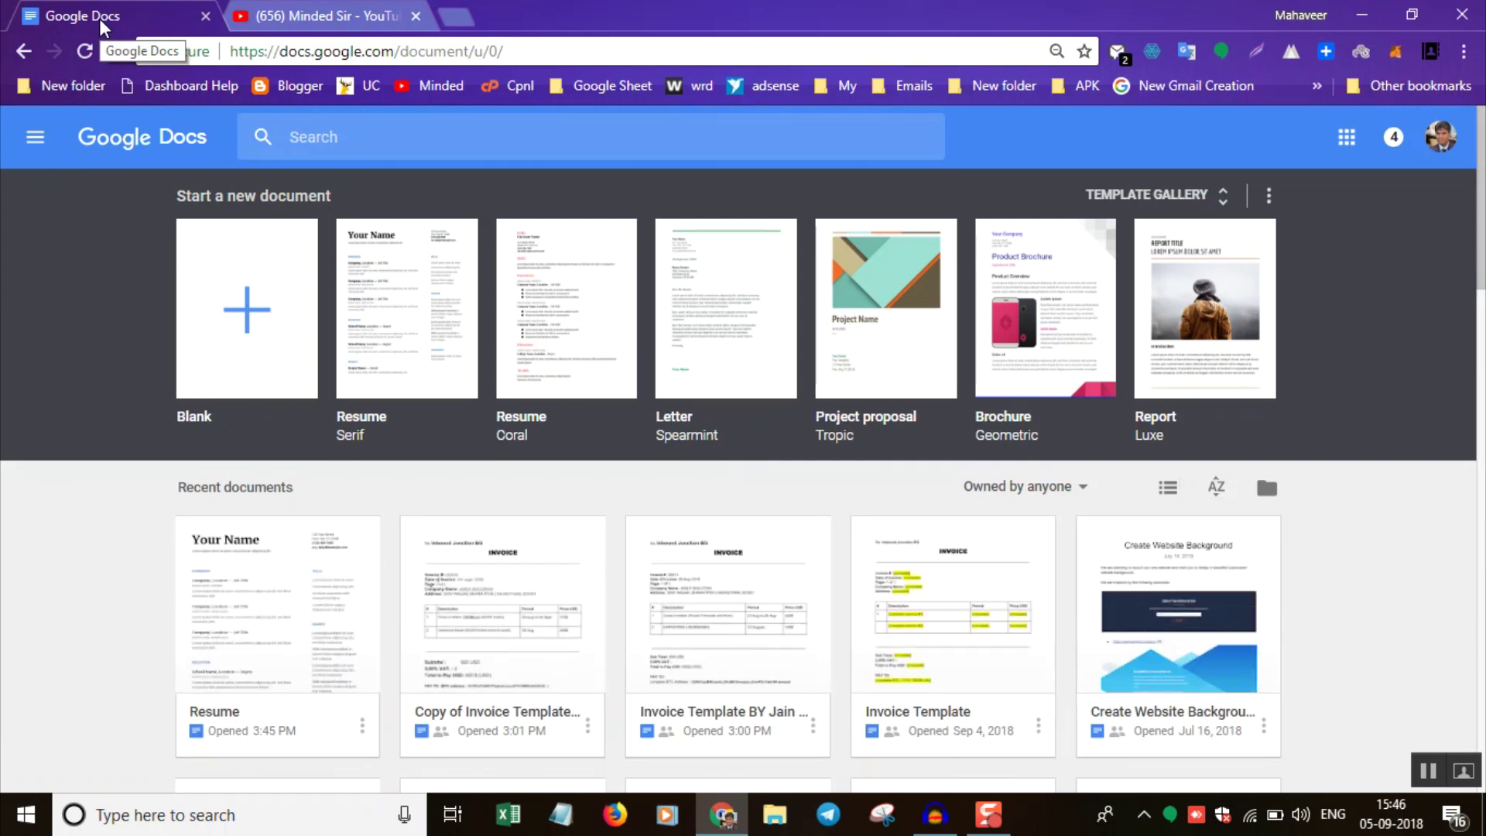
# - Switch to Google Sheets through the navigation menu and create a blank spreadsheet
pyautogui.click(36, 138)
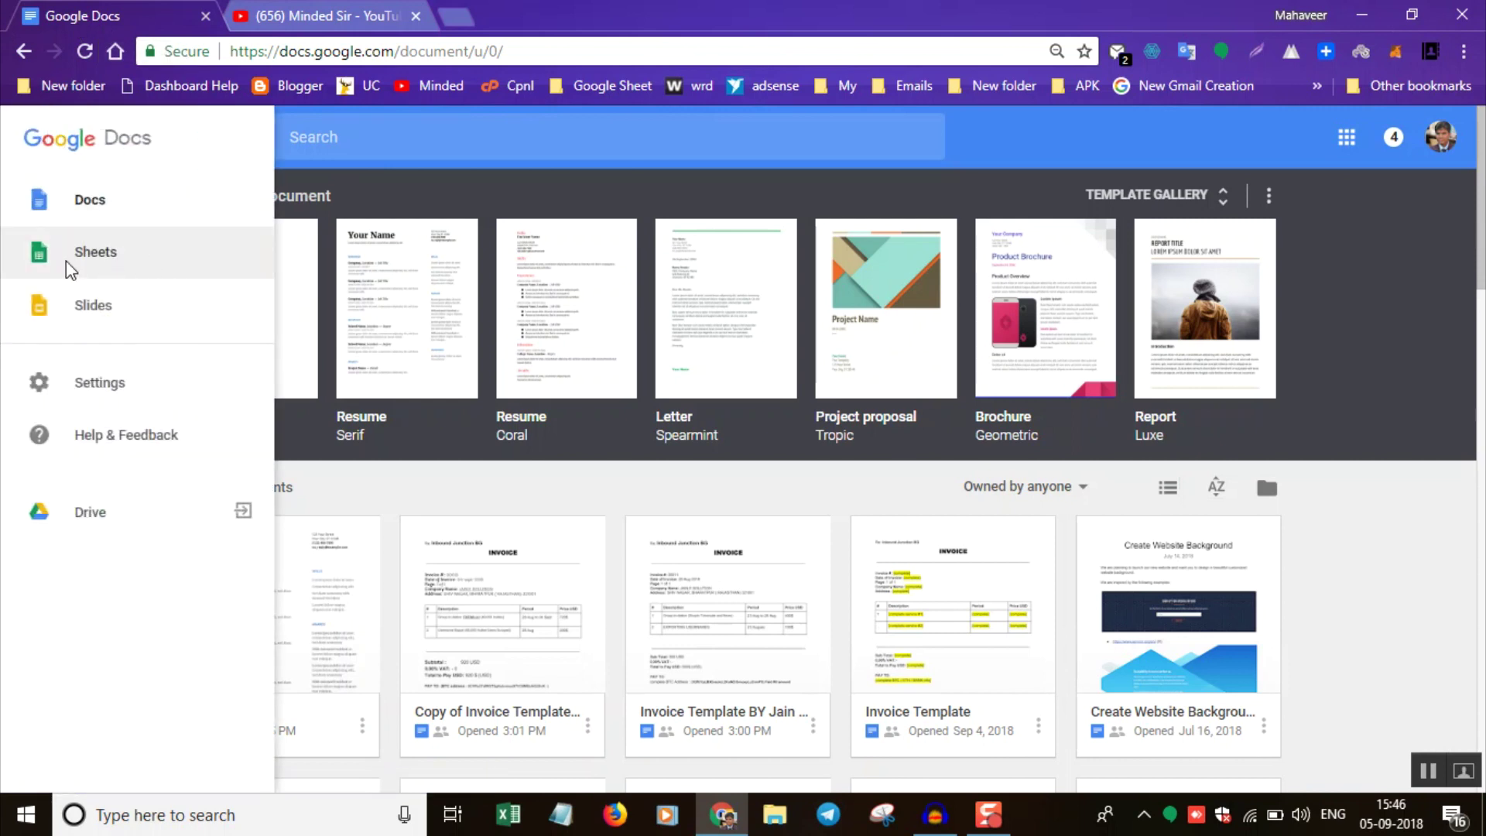
pyautogui.click(67, 261)
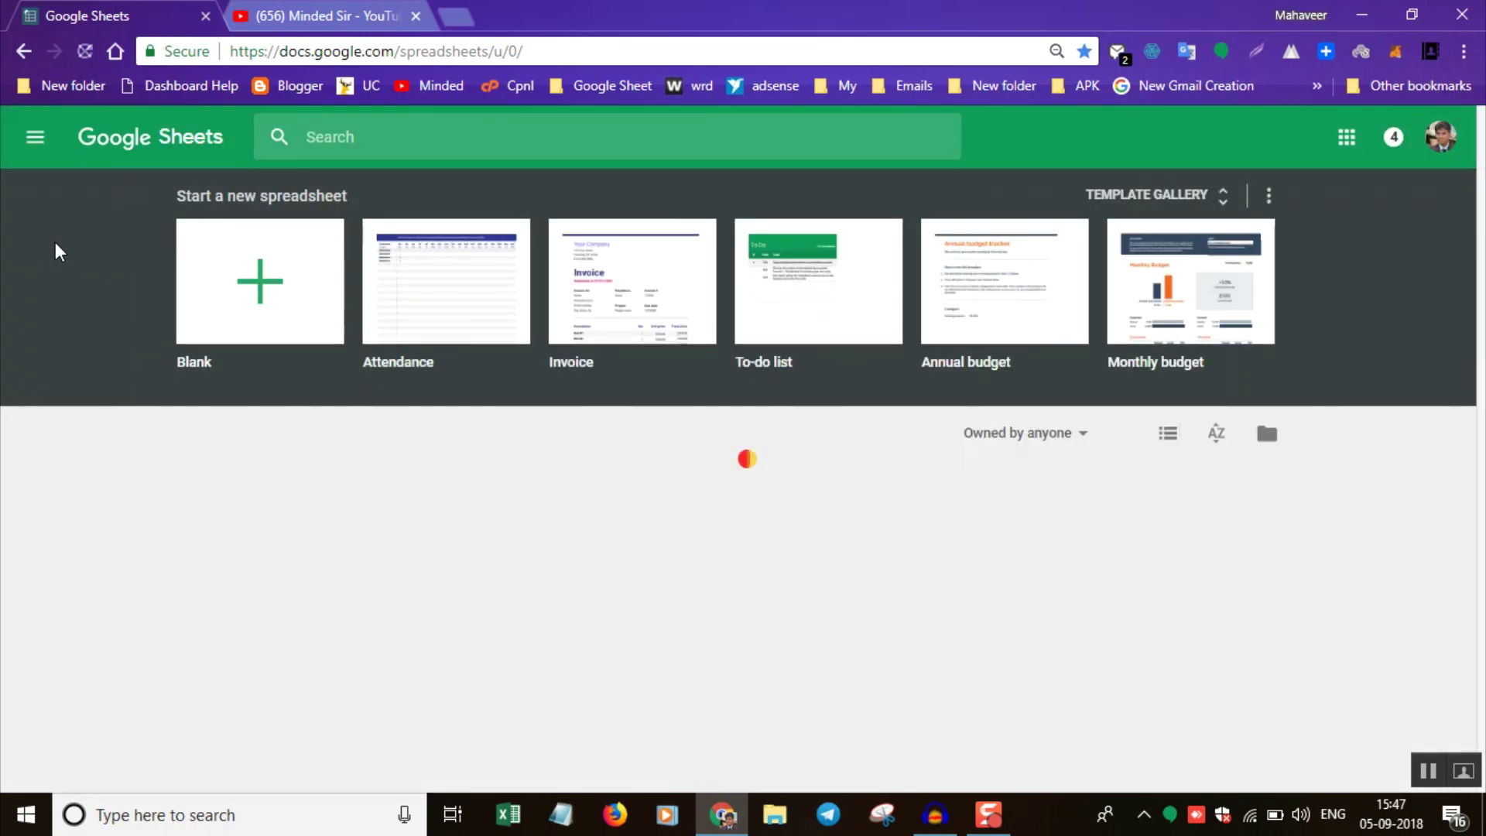
pyautogui.click(265, 296)
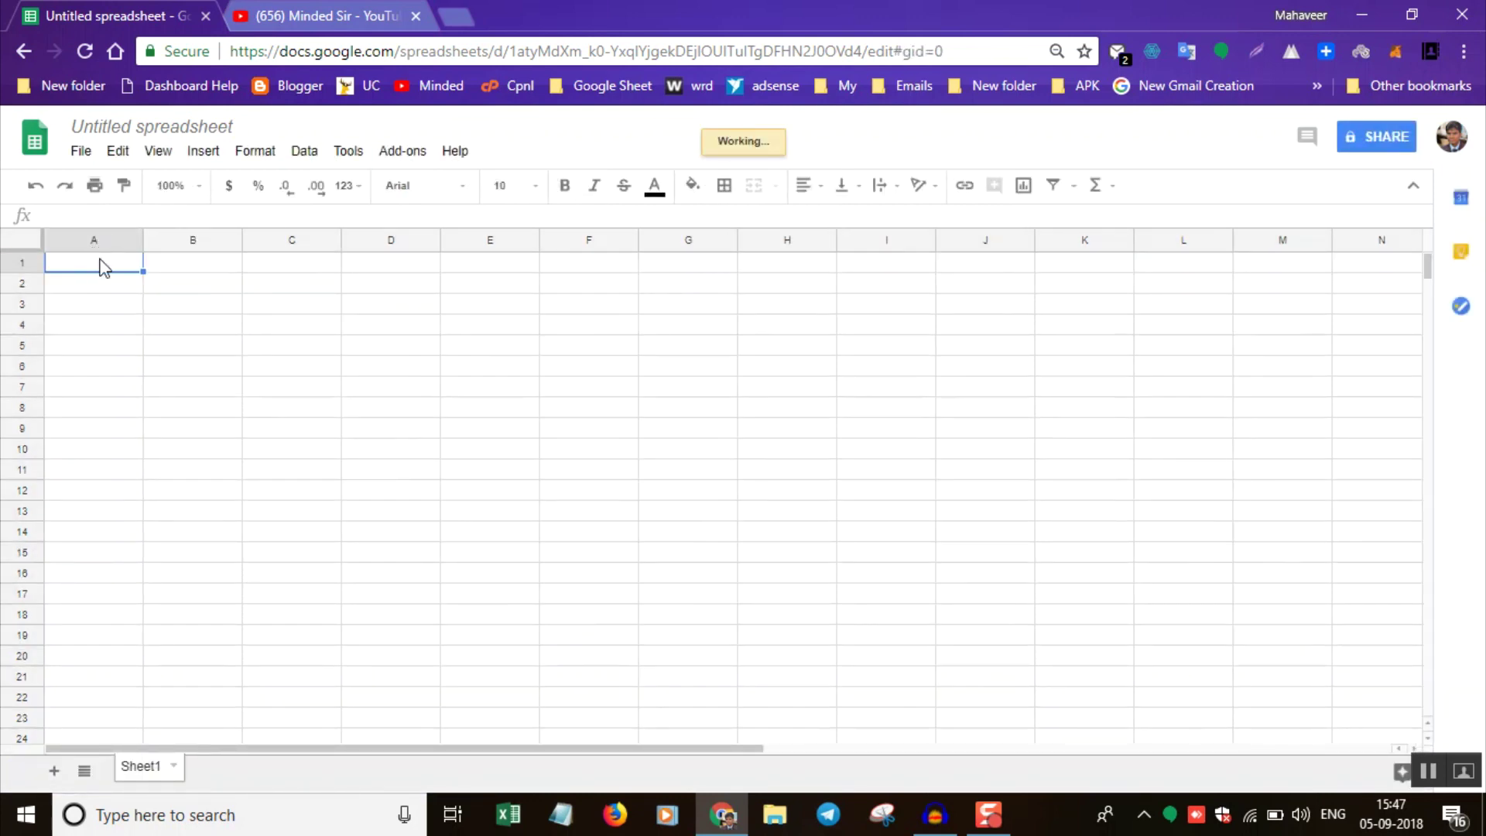
pyautogui.click(496, 822)
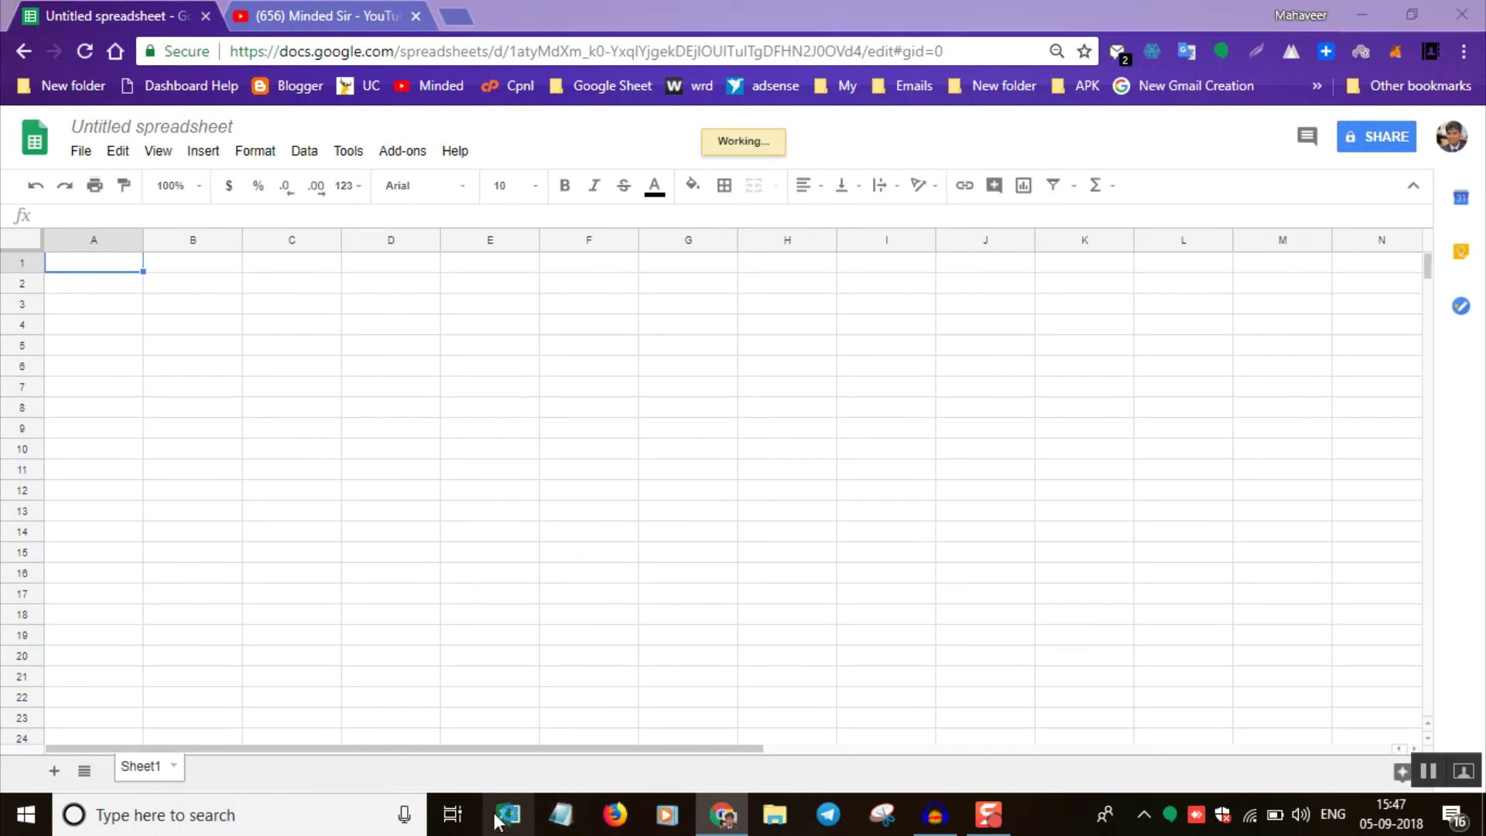
pyautogui.click(496, 819)
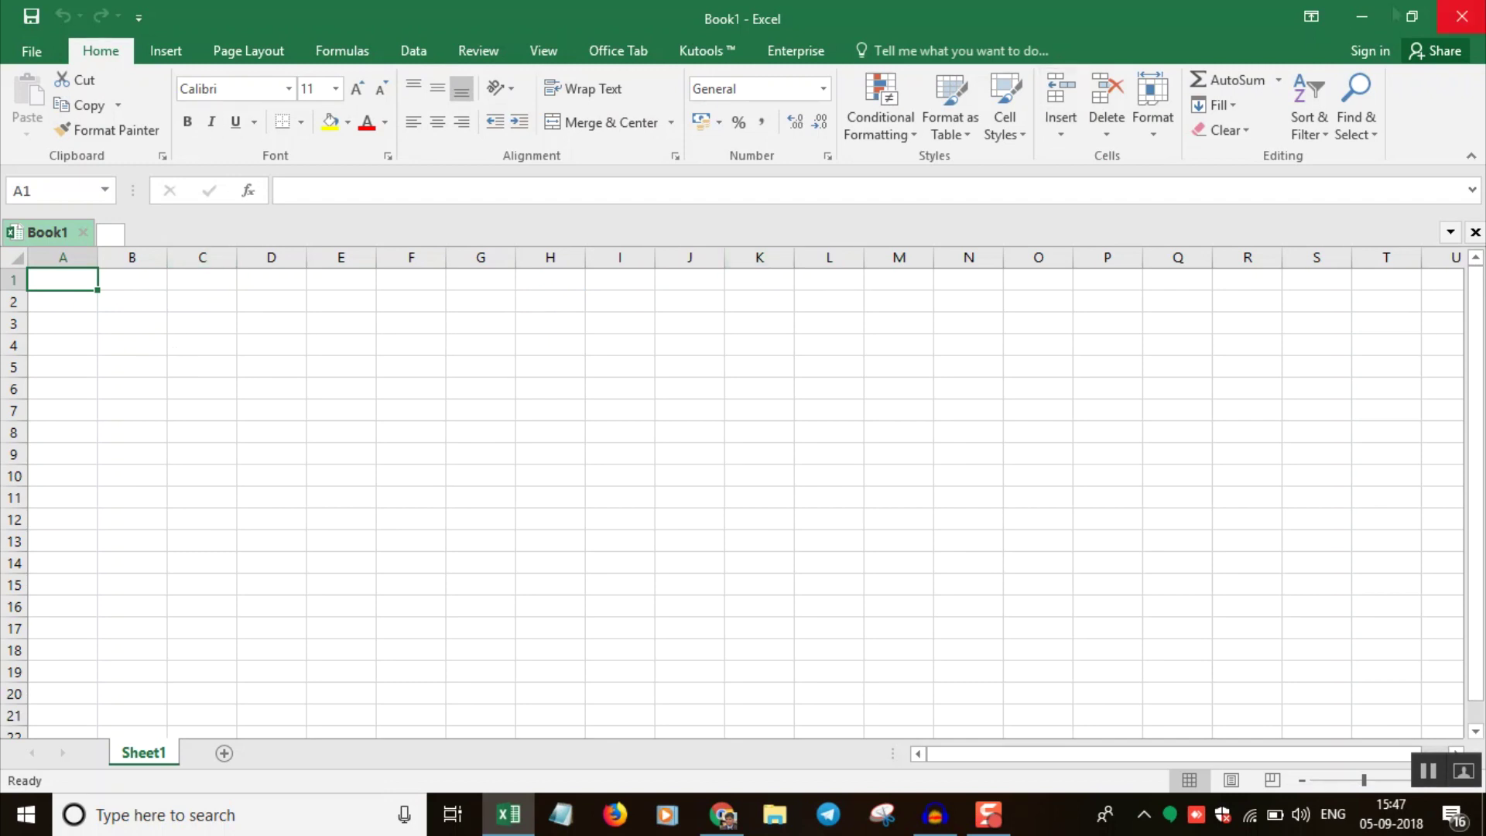
pyautogui.click(1362, 17)
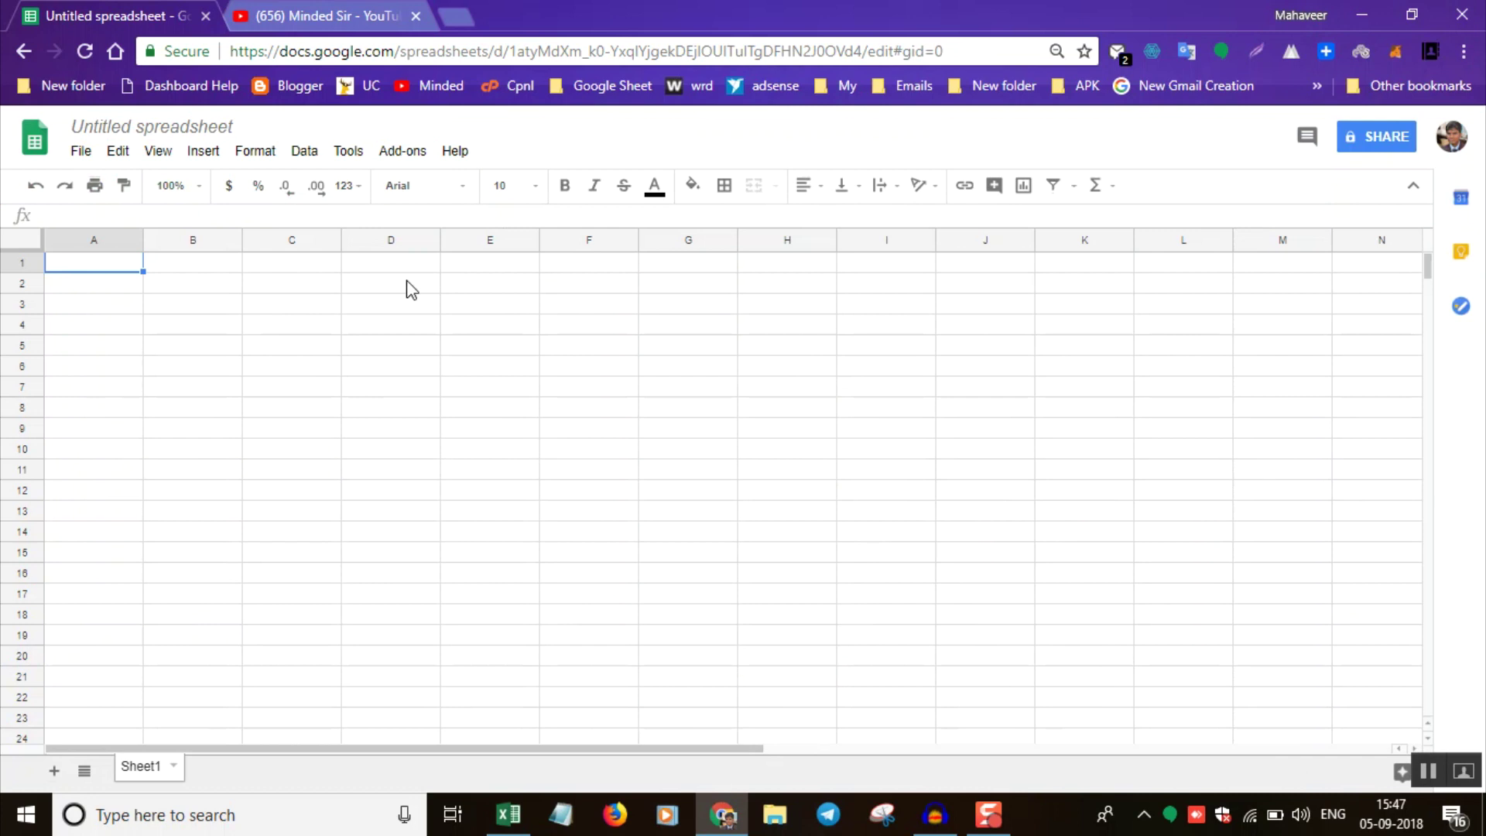
# - Look through the font and font size lists, leaving both unchanged
pyautogui.click(424, 186)
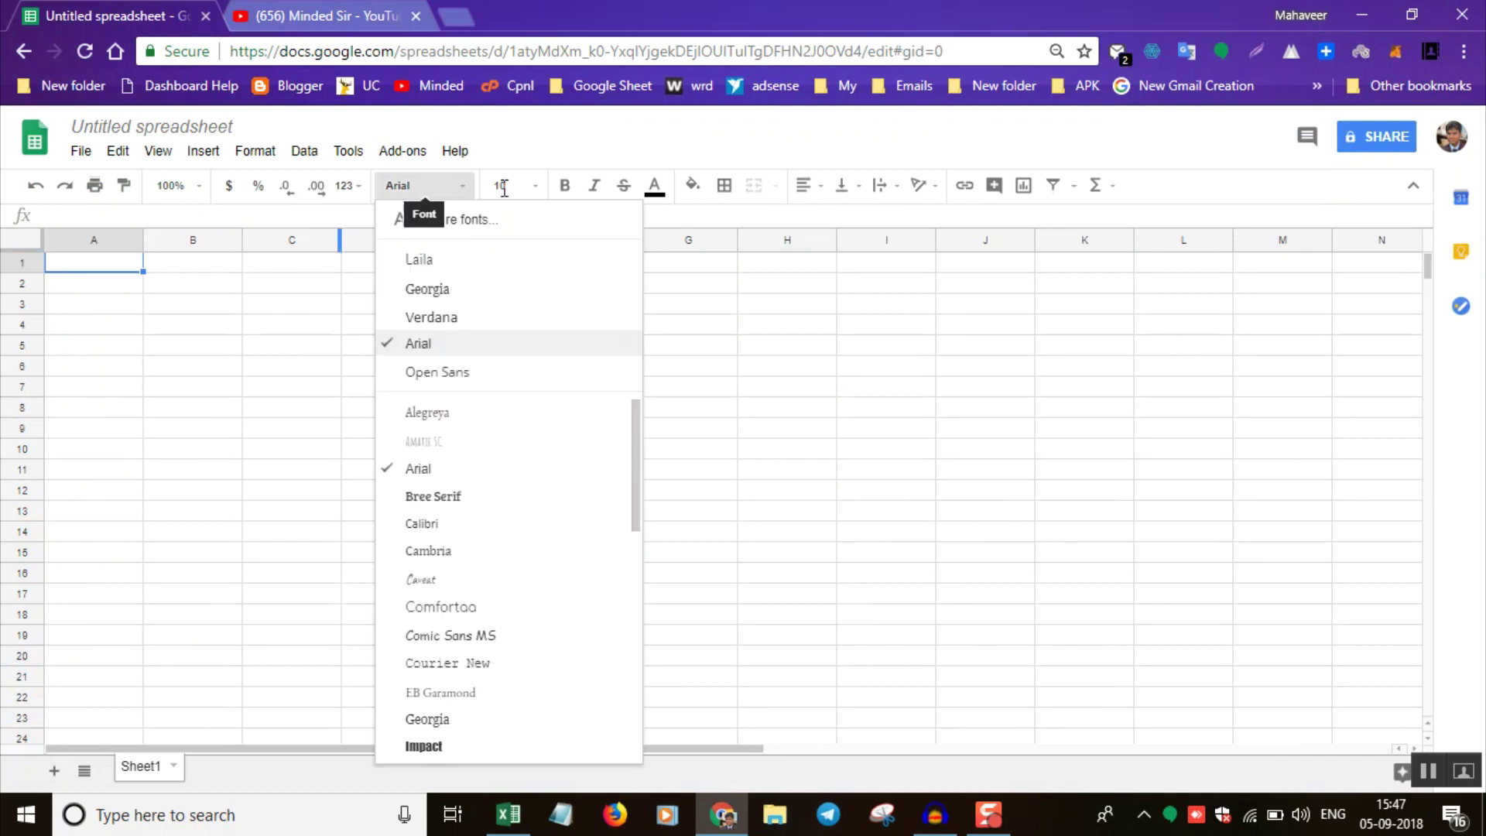
pyautogui.click(504, 186)
pyautogui.click(1001, 441)
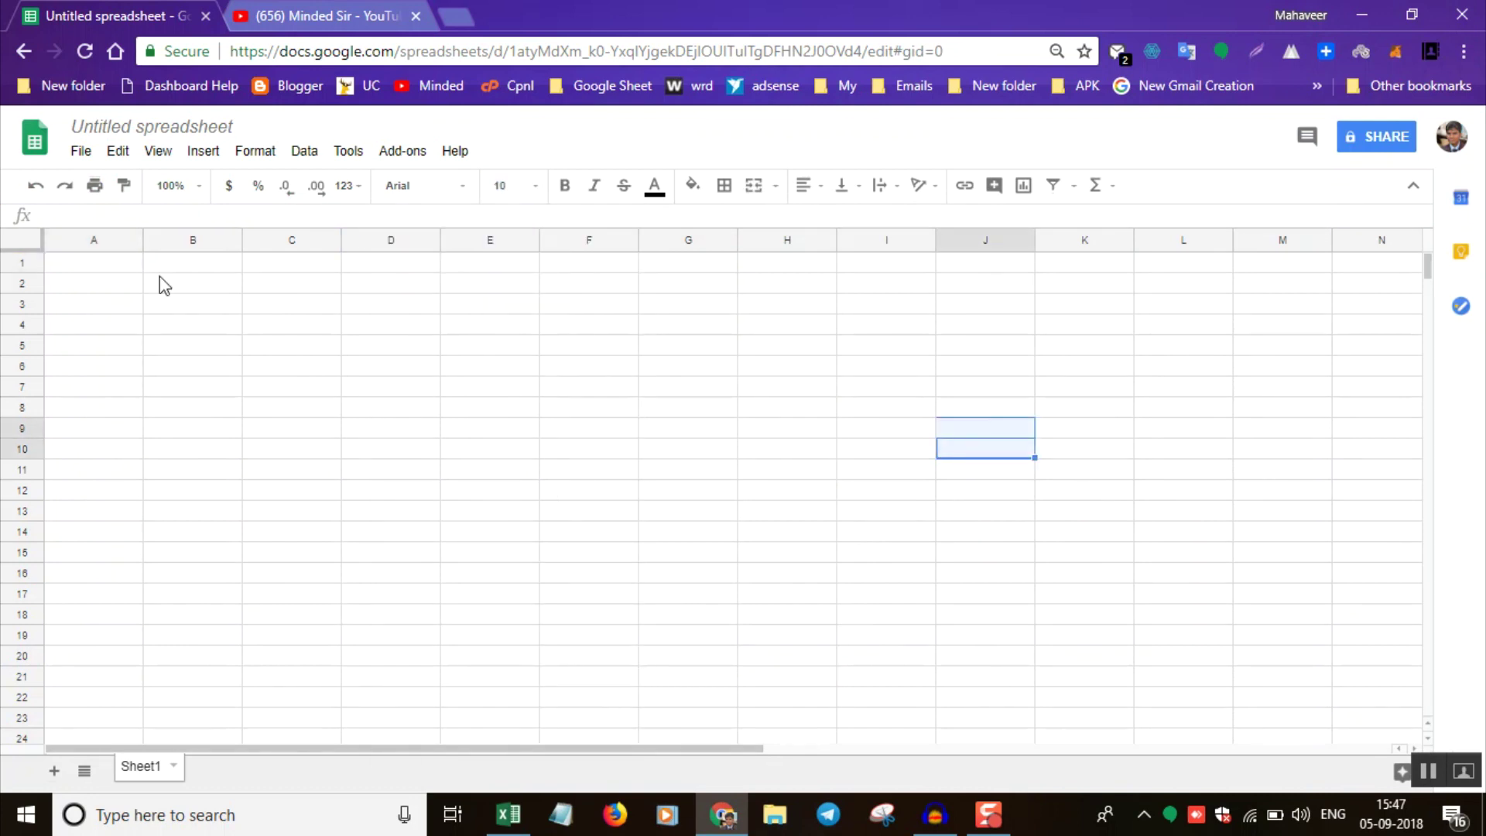
# - Enter 'kkk' in cell A1, then return to the Google Sheets home
pyautogui.click(105, 266)
pyautogui.write('kkk')
pyautogui.press('Return')
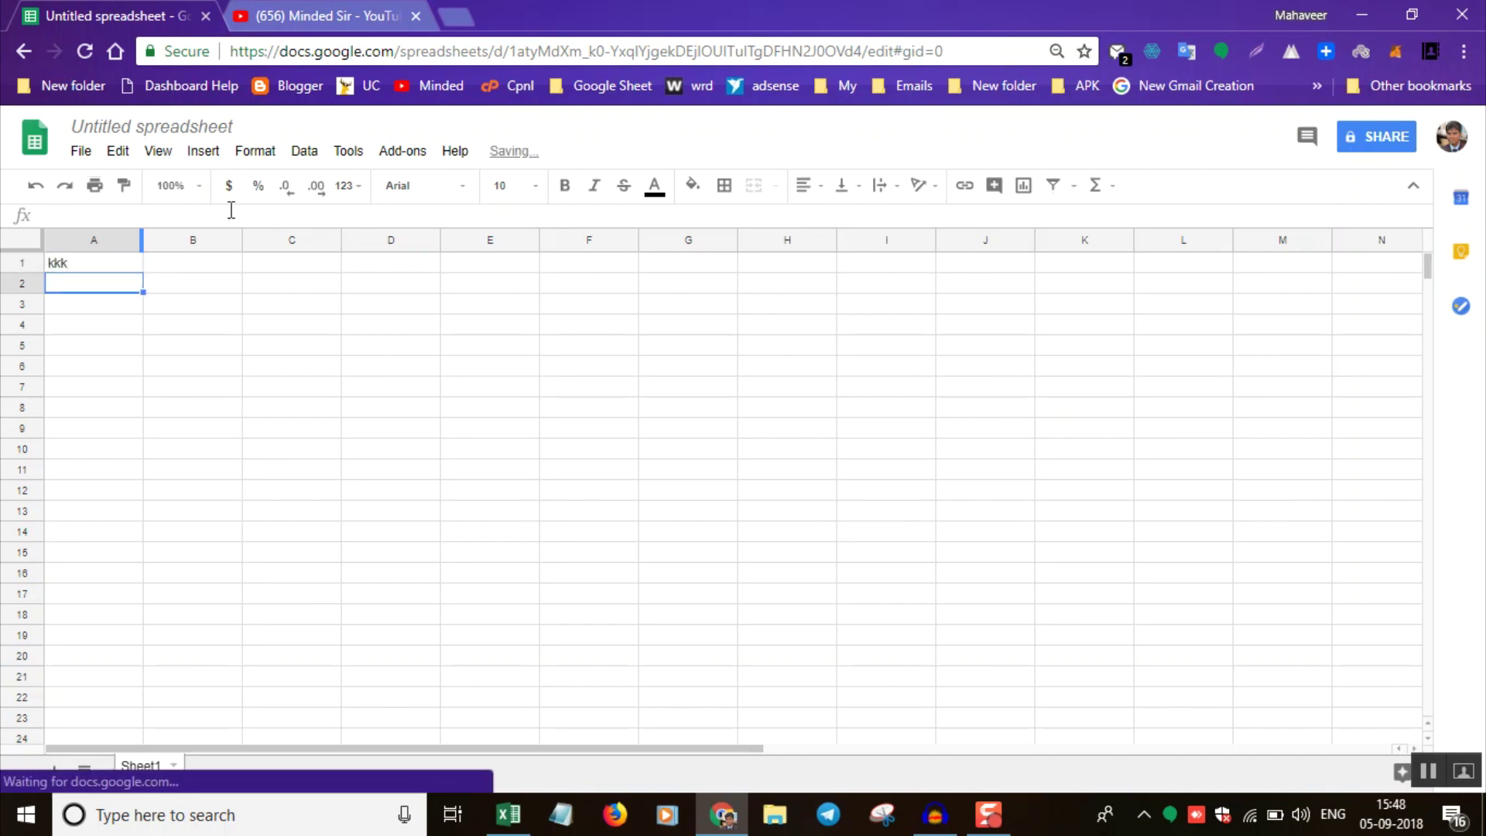
pyautogui.click(44, 153)
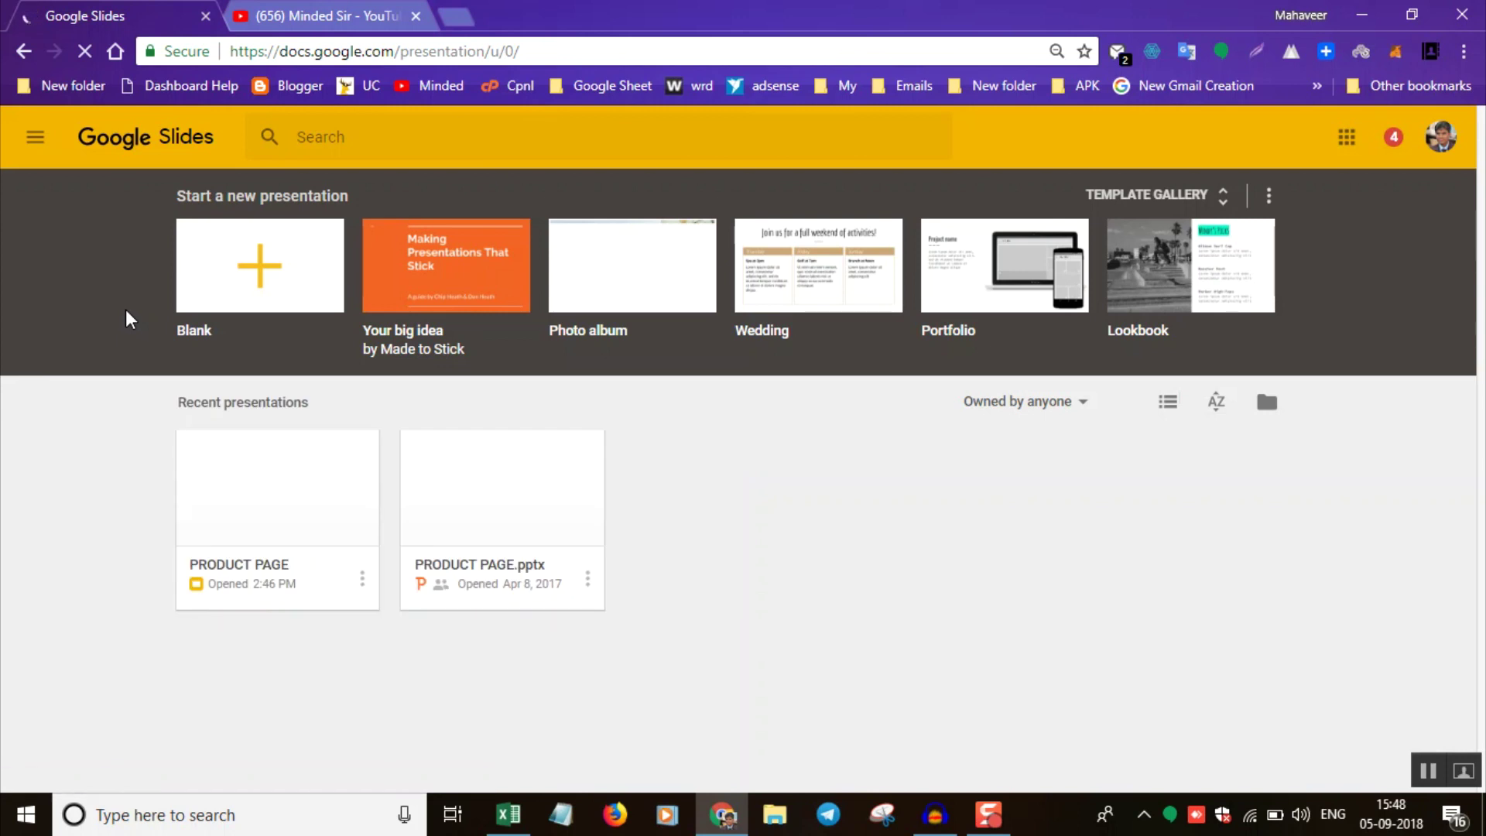
pyautogui.click(272, 499)
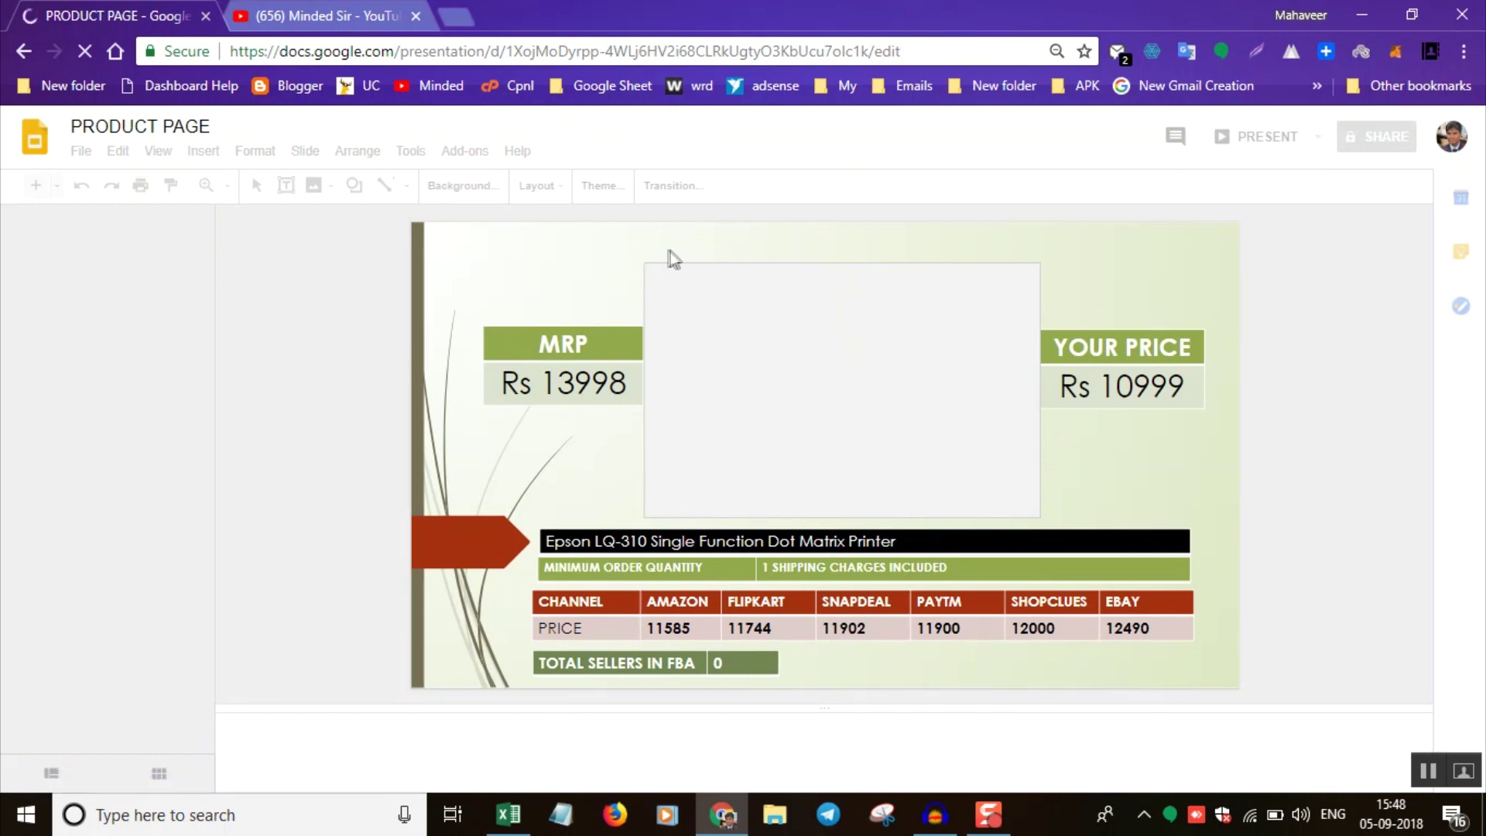
pyautogui.click(556, 356)
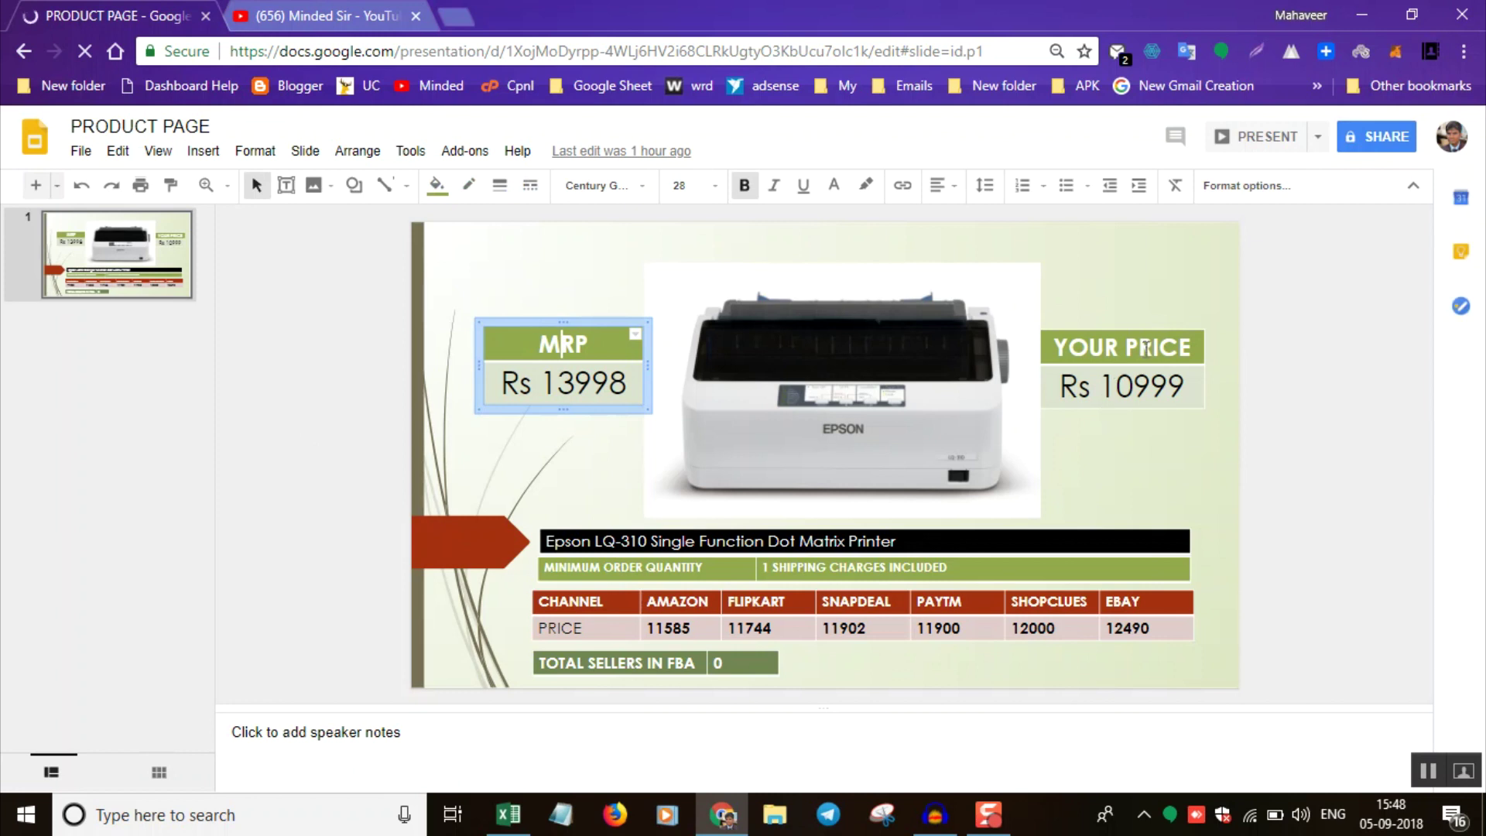
pyautogui.click(1141, 350)
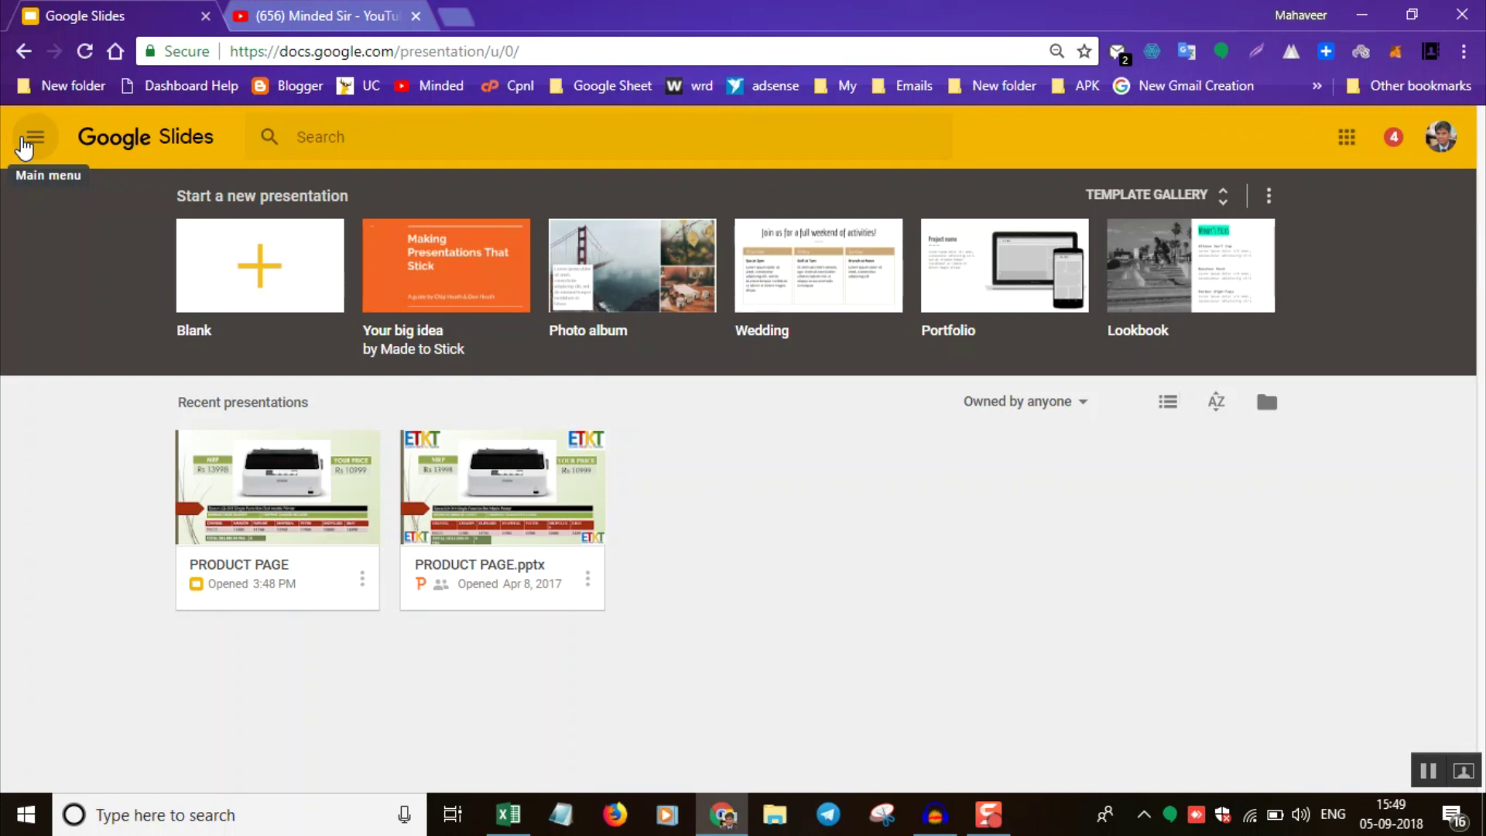
pyautogui.click(1440, 139)
pyautogui.click(1296, 529)
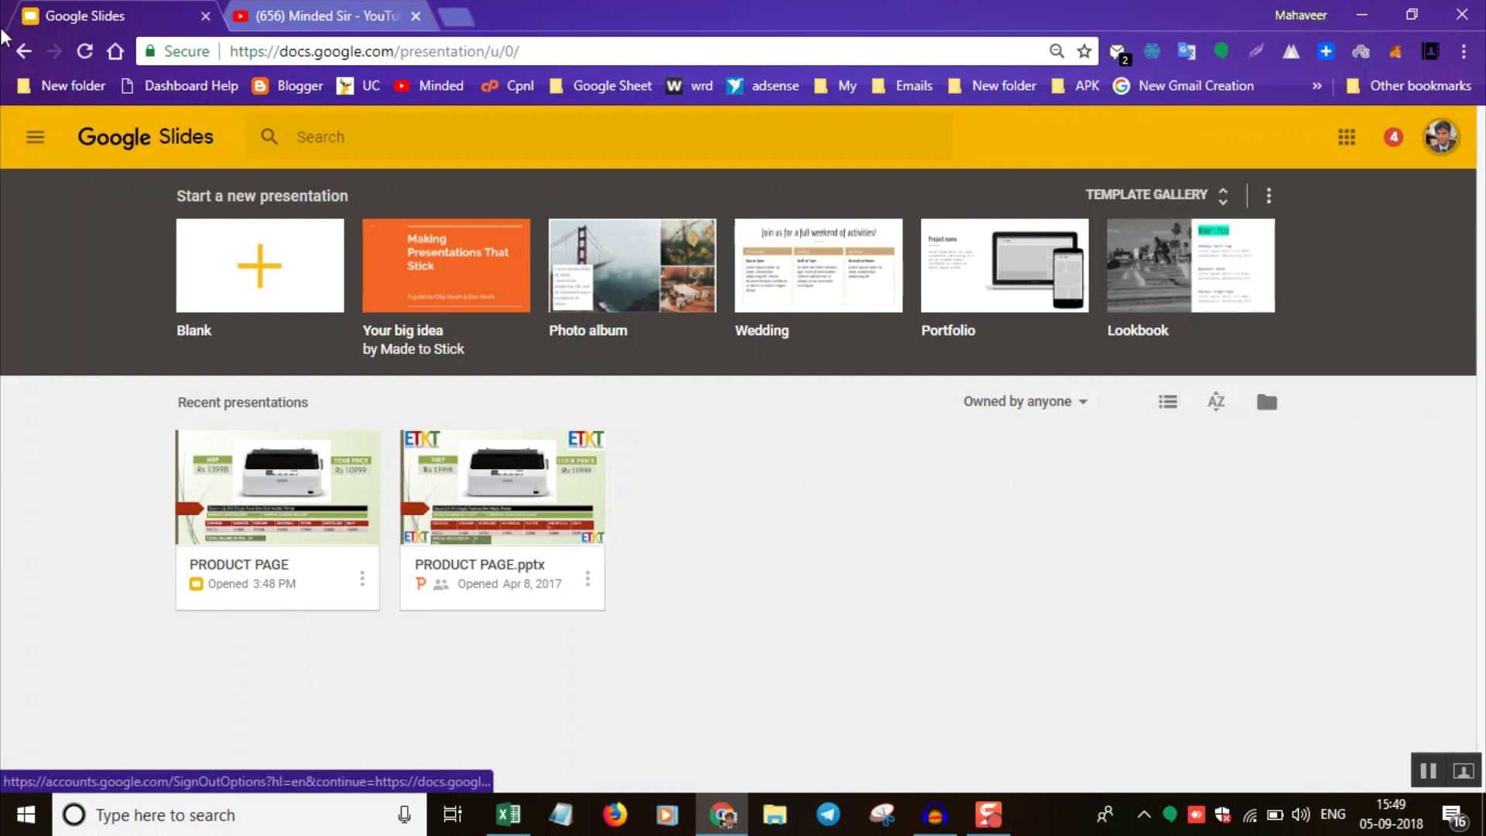